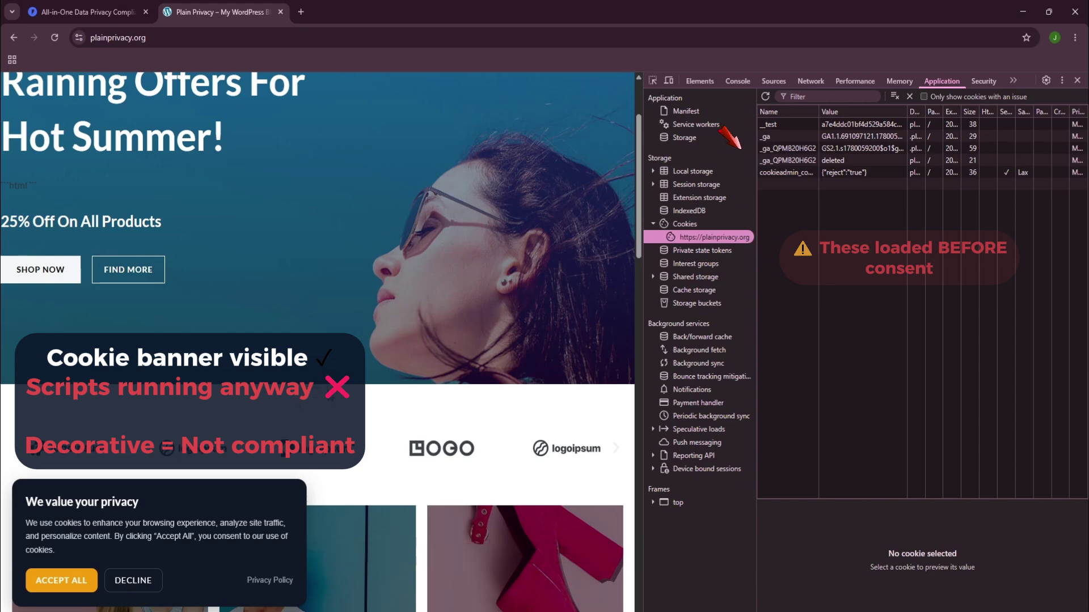
Accept all cookies in the plainprivacy.org privacy banner and look over the store's home page.
{"action": "scroll", "coordinate": [199, 543], "scroll_direction": "down", "scroll_amount": 1}
{"action": "left_click", "coordinate": [94, 584]}
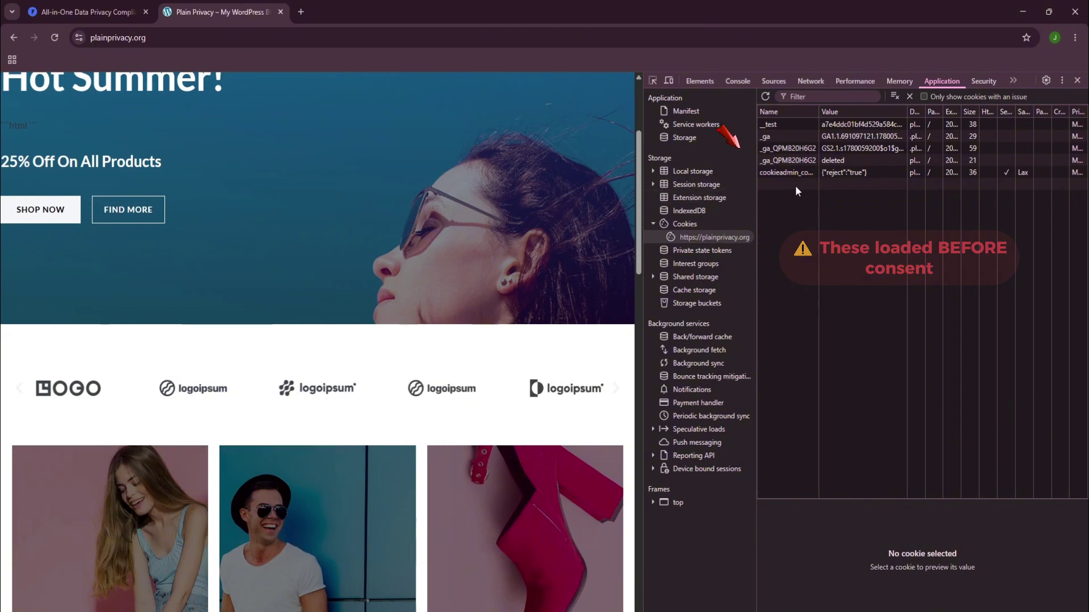
{"action": "scroll", "coordinate": [493, 252], "scroll_direction": "down", "scroll_amount": 2}
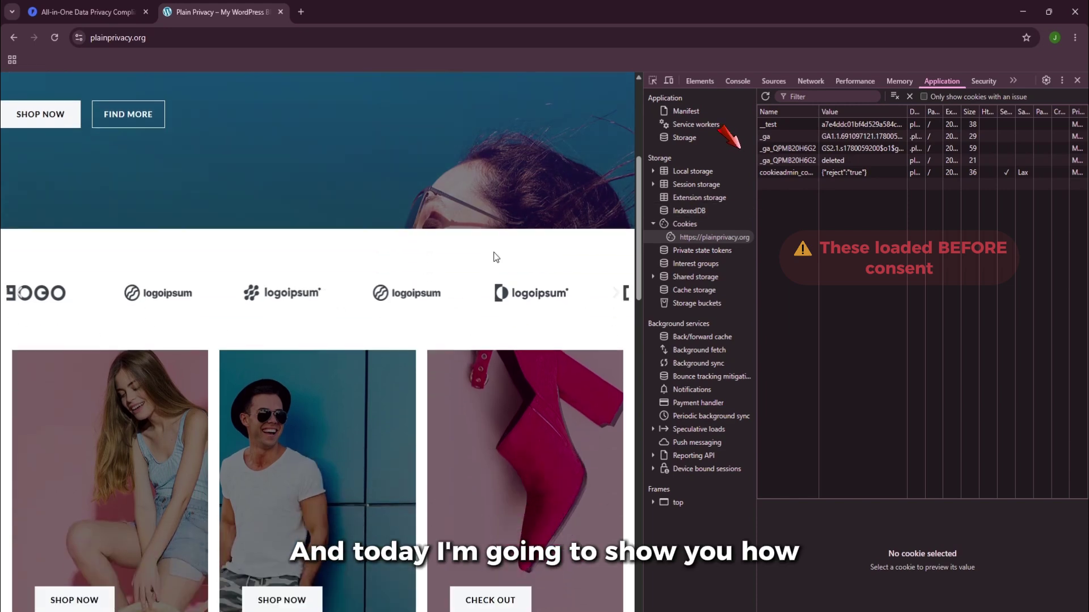
{"action": "scroll", "coordinate": [494, 252], "scroll_direction": "up", "scroll_amount": 4}
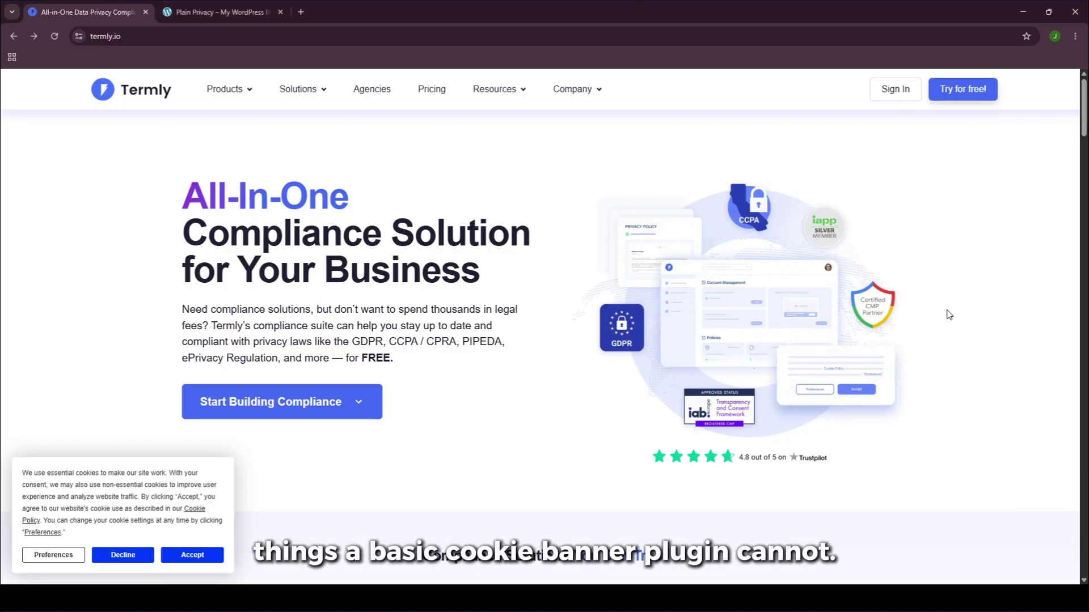
Look through the Termly home page, covering its legal coverage, customer reviews and compliance solutions.
{"action": "scroll", "coordinate": [946, 314], "scroll_direction": "down", "scroll_amount": 3}
{"action": "scroll", "coordinate": [928, 309], "scroll_direction": "down", "scroll_amount": 4}
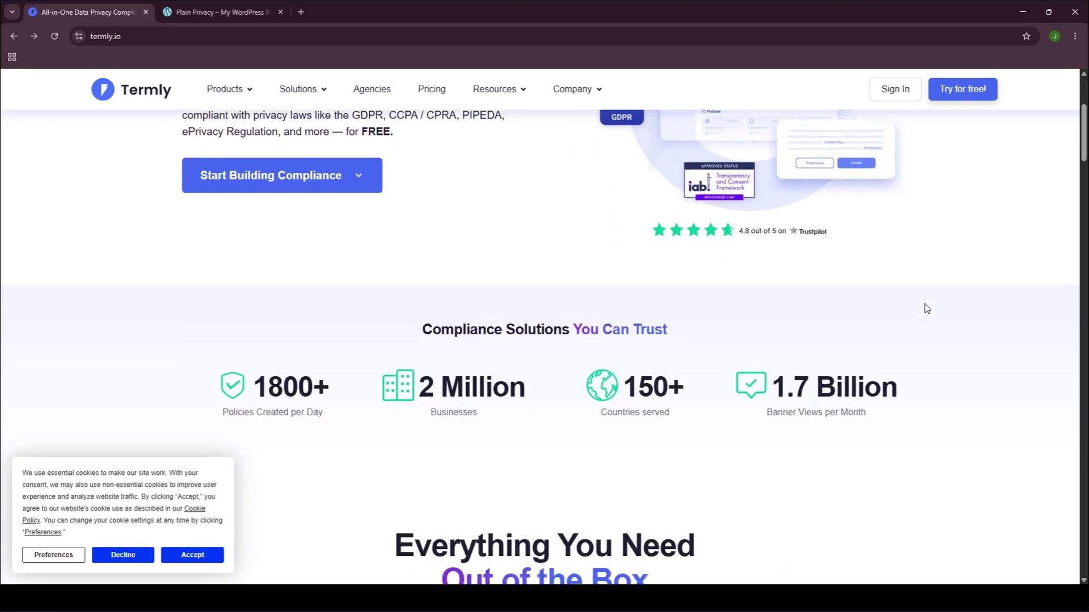
{"action": "scroll", "coordinate": [928, 309], "scroll_direction": "down", "scroll_amount": 5}
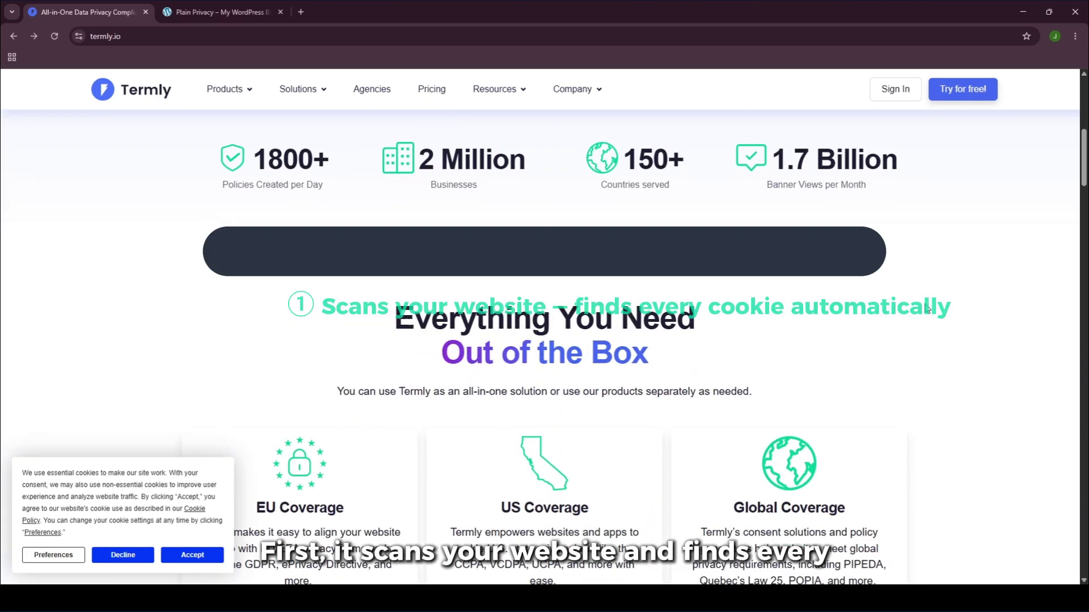
{"action": "scroll", "coordinate": [928, 309], "scroll_direction": "down", "scroll_amount": 13}
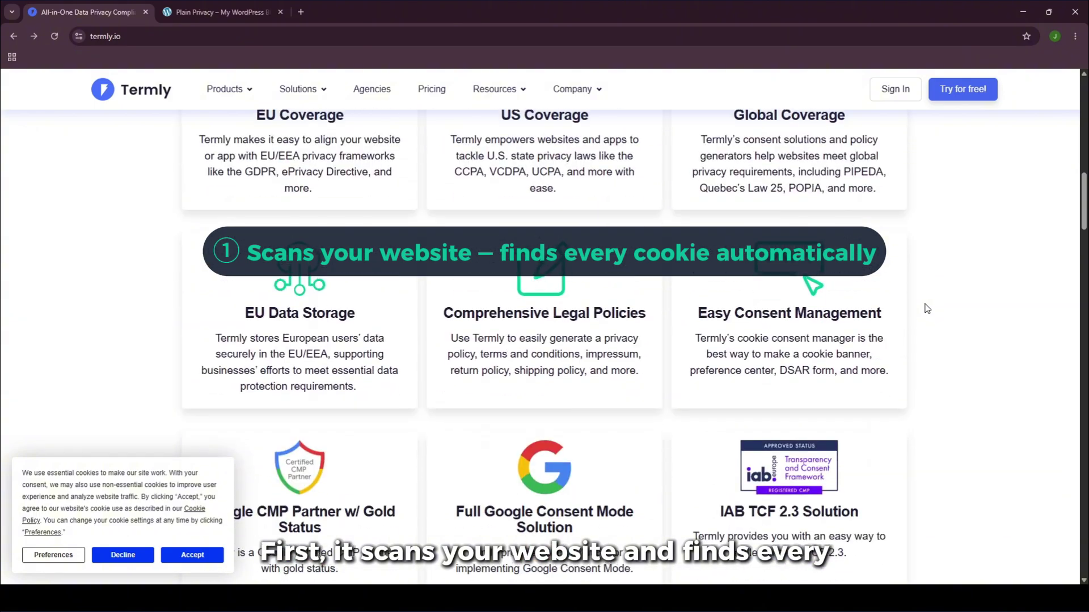
{"action": "scroll", "coordinate": [927, 310], "scroll_direction": "down", "scroll_amount": 18}
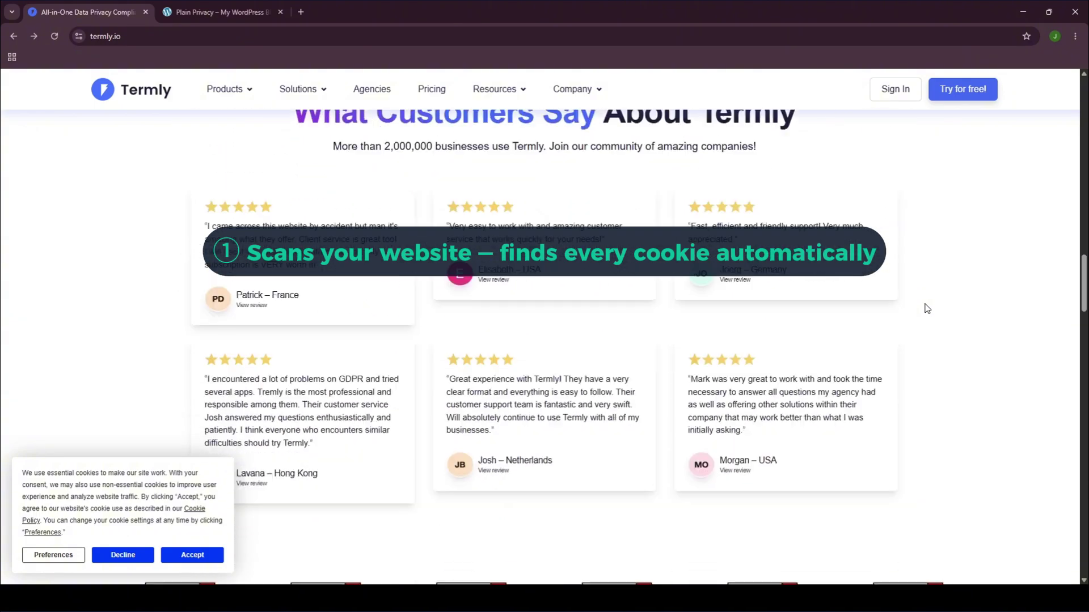
{"action": "scroll", "coordinate": [927, 309], "scroll_direction": "down", "scroll_amount": 5}
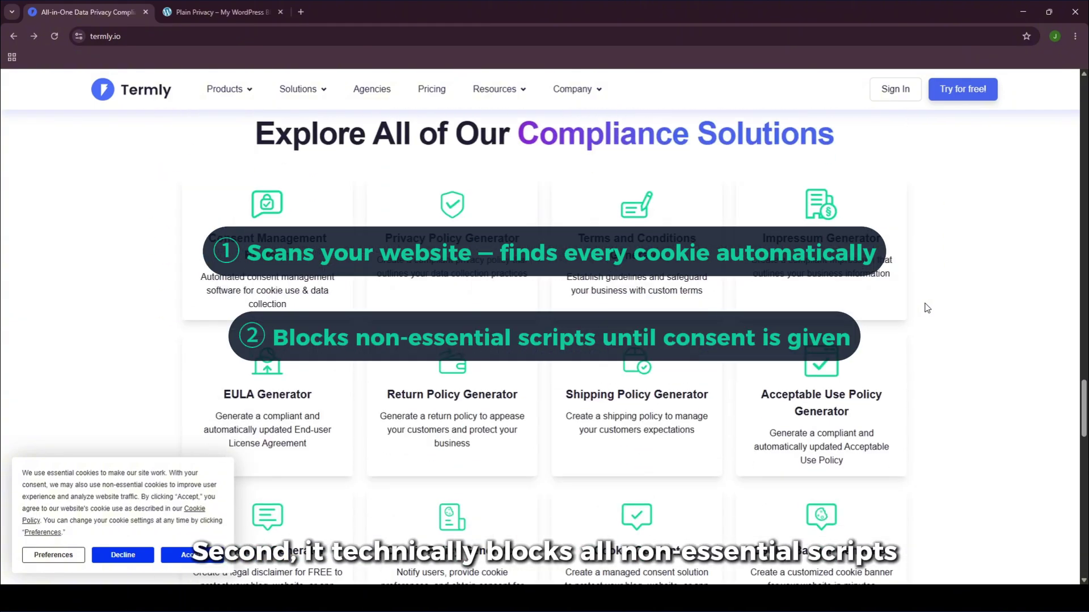
{"action": "scroll", "coordinate": [927, 308], "scroll_direction": "down", "scroll_amount": 2}
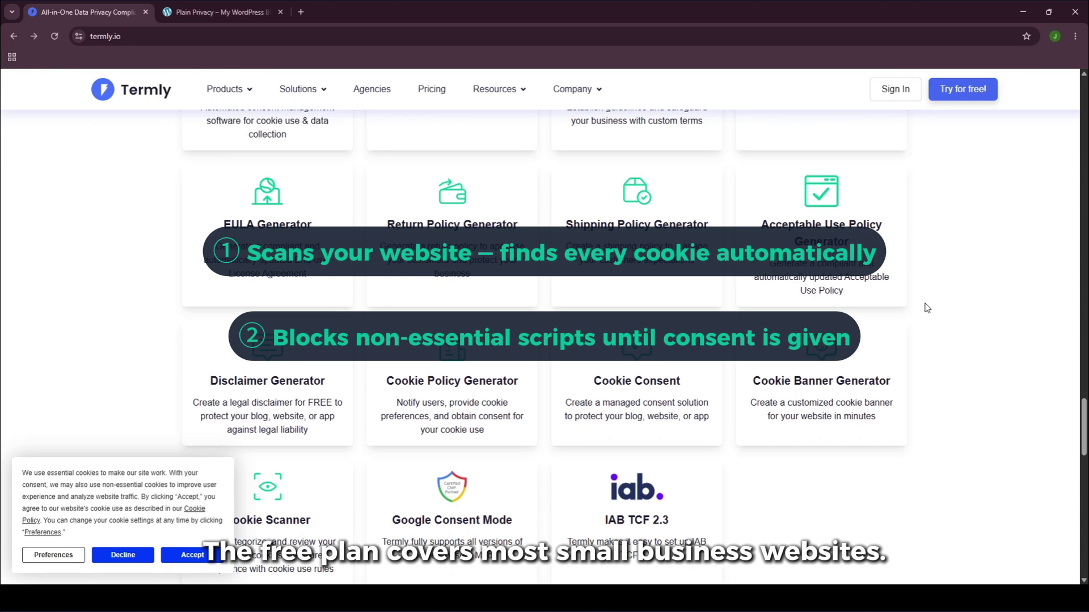
{"action": "scroll", "coordinate": [927, 308], "scroll_direction": "up", "scroll_amount": 1}
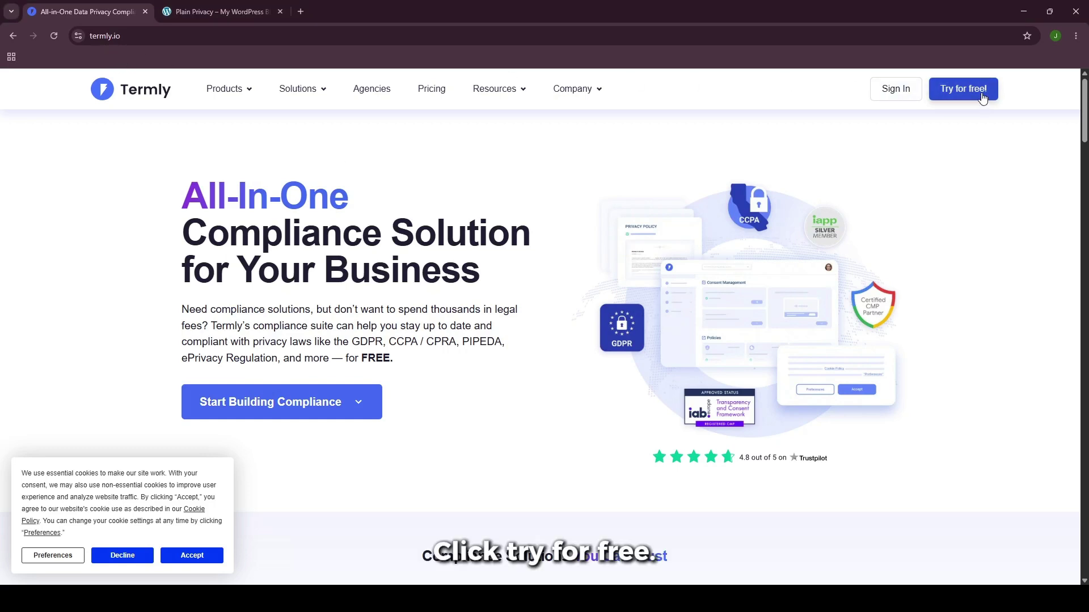
Open the free Termly account sign-up form and begin the email entry.
{"action": "left_click", "coordinate": [961, 89]}
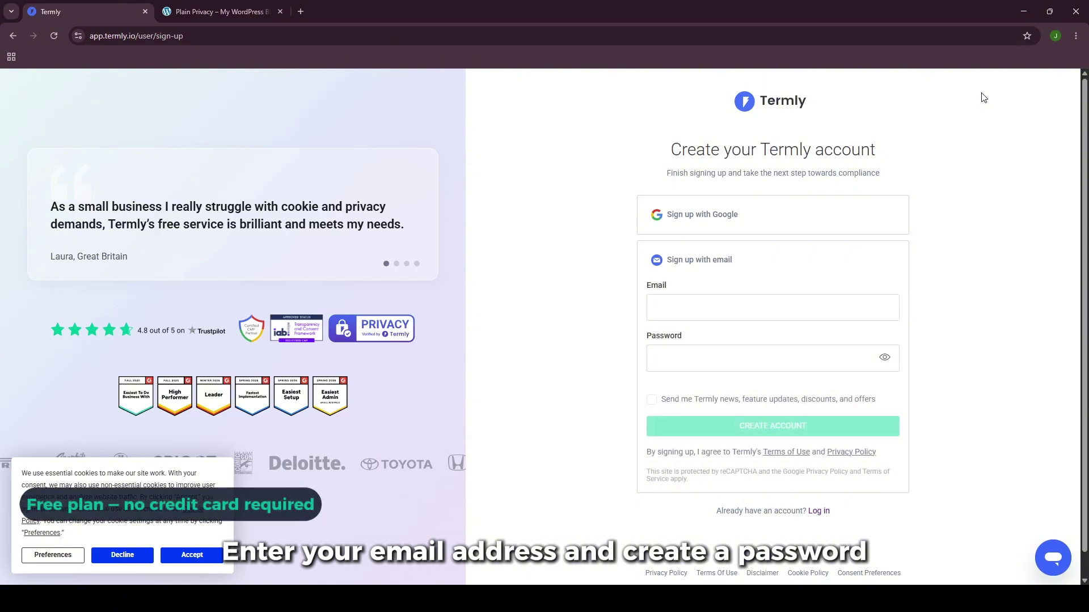
{"action": "left_click", "coordinate": [746, 310]}
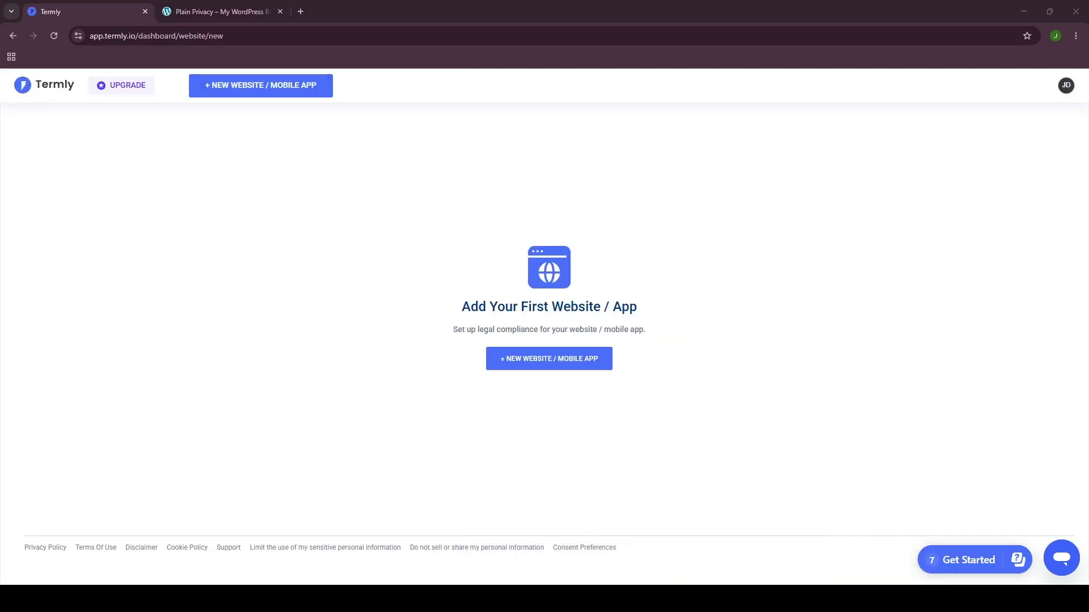
{"action": "left_click", "coordinate": [544, 355]}
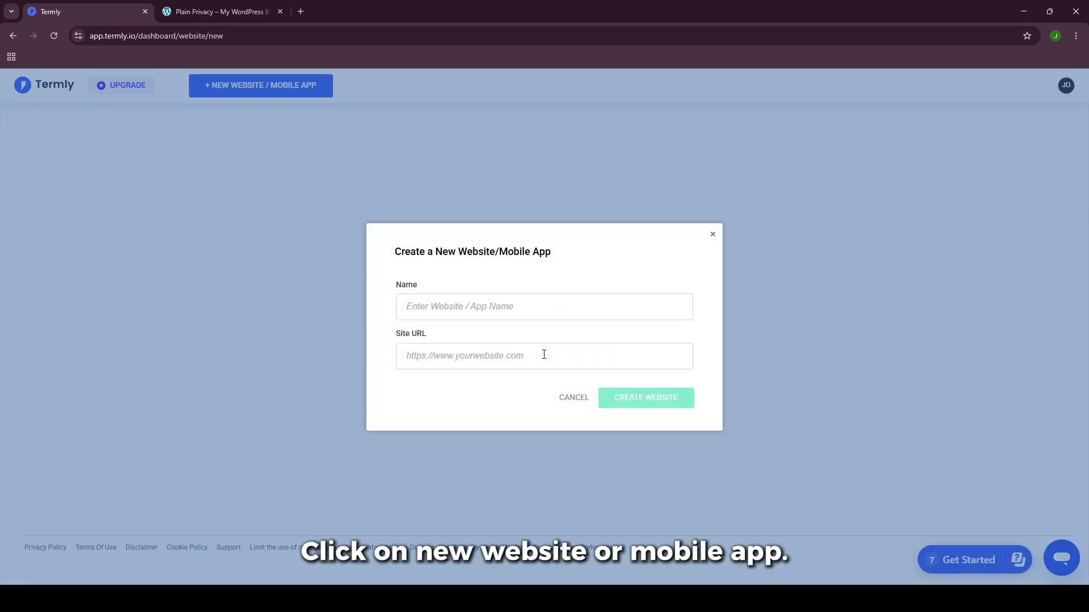
{"action": "left_click", "coordinate": [518, 306]}
{"action": "left_click", "coordinate": [216, 12]}
{"action": "left_click", "coordinate": [217, 34]}
{"action": "key", "text": "ctrl+c"}
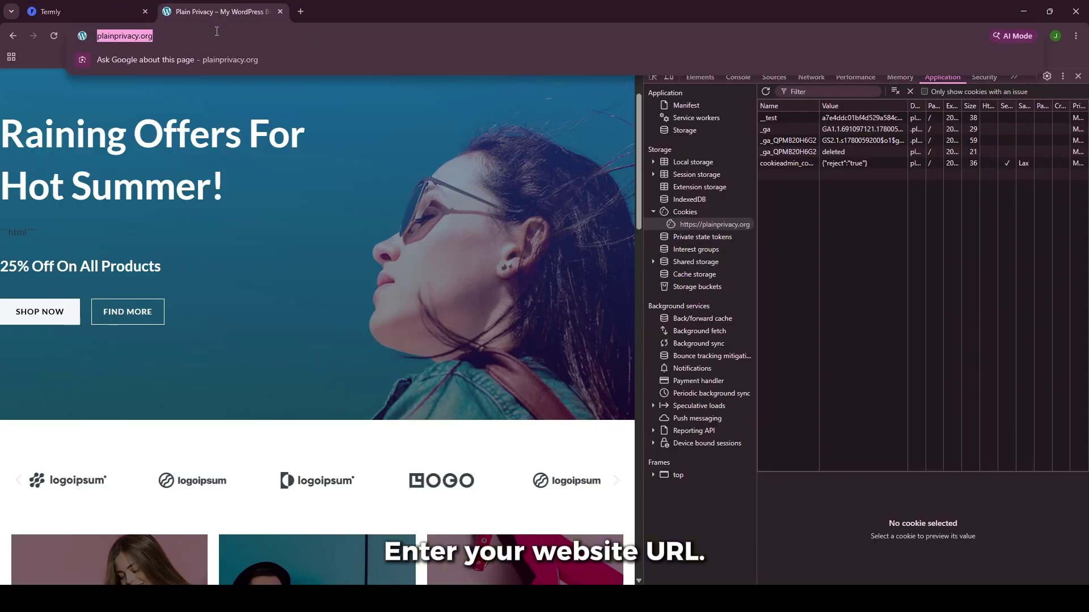
{"action": "left_click", "coordinate": [88, 8]}
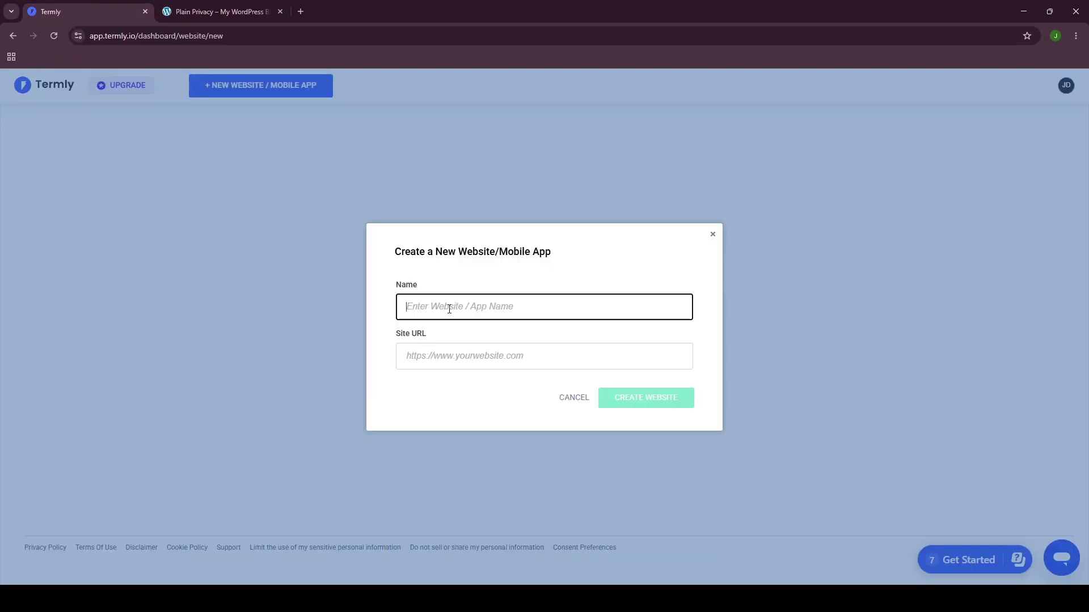
{"action": "left_click", "coordinate": [480, 348]}
{"action": "key", "text": "ctrl+v"}
Name the new website PlainPrivacy and create it.
{"action": "left_click", "coordinate": [502, 299]}
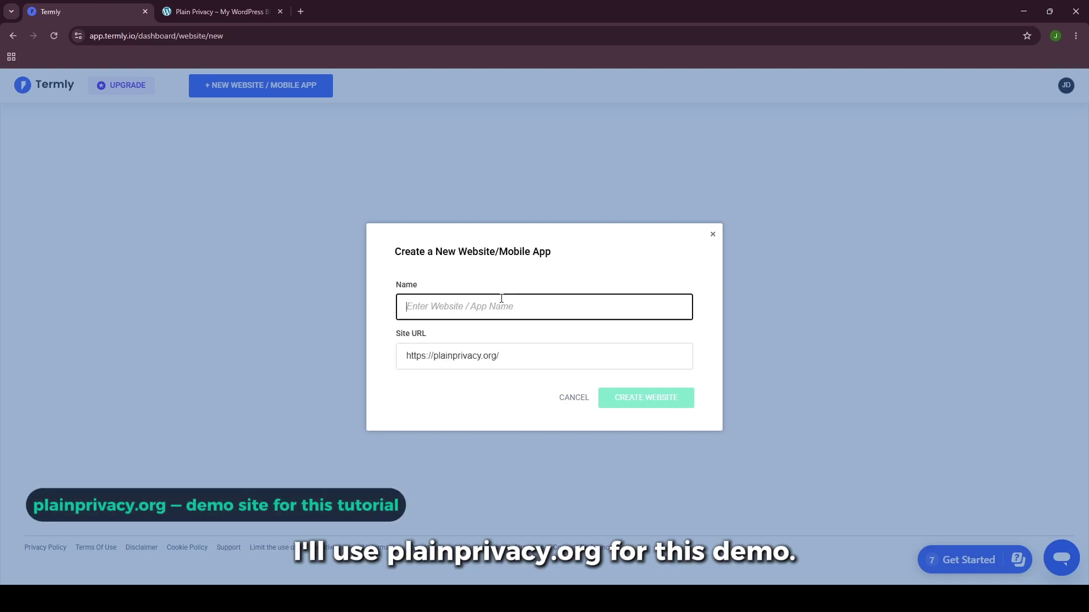
{"action": "type", "text": "PlainPrivacy"}
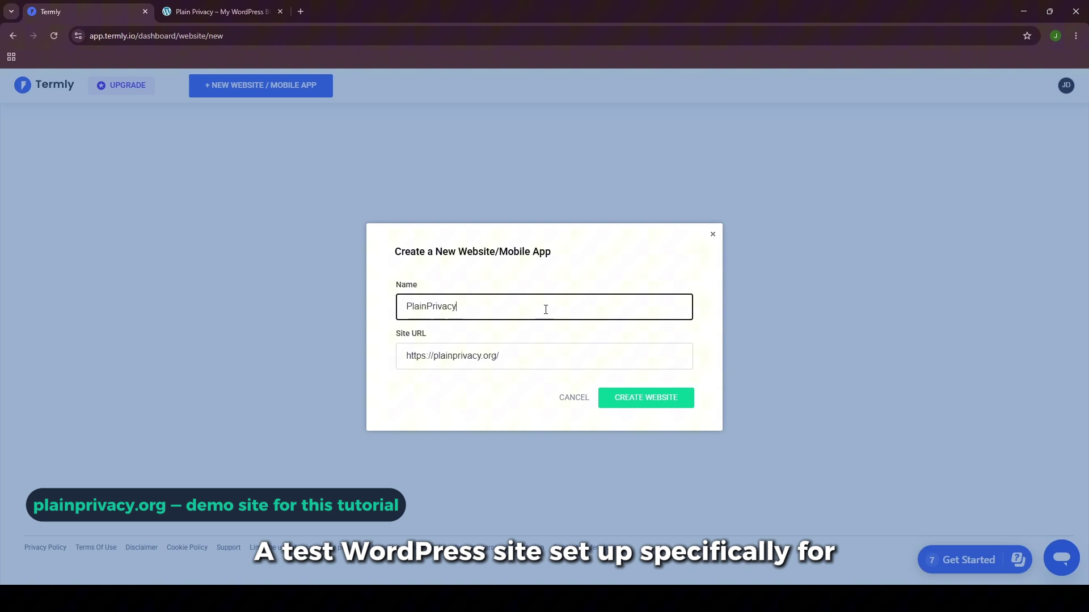
{"action": "left_click", "coordinate": [645, 400]}
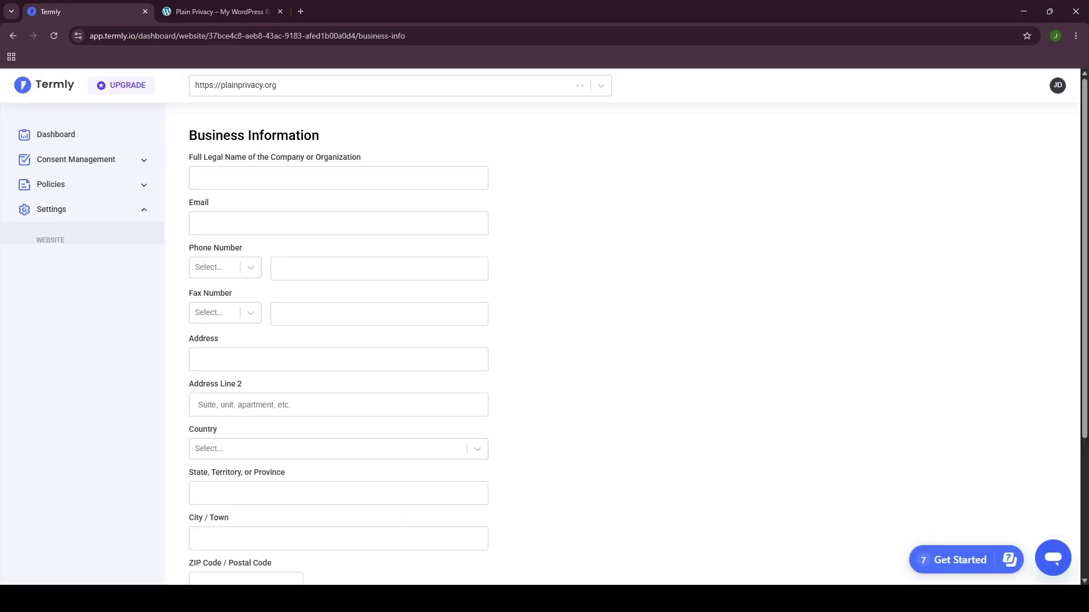
Enter PlainPrivacy as the company's full legal name, acknowledge that changes apply to all policies, and save the business information.
{"action": "left_click", "coordinate": [231, 179]}
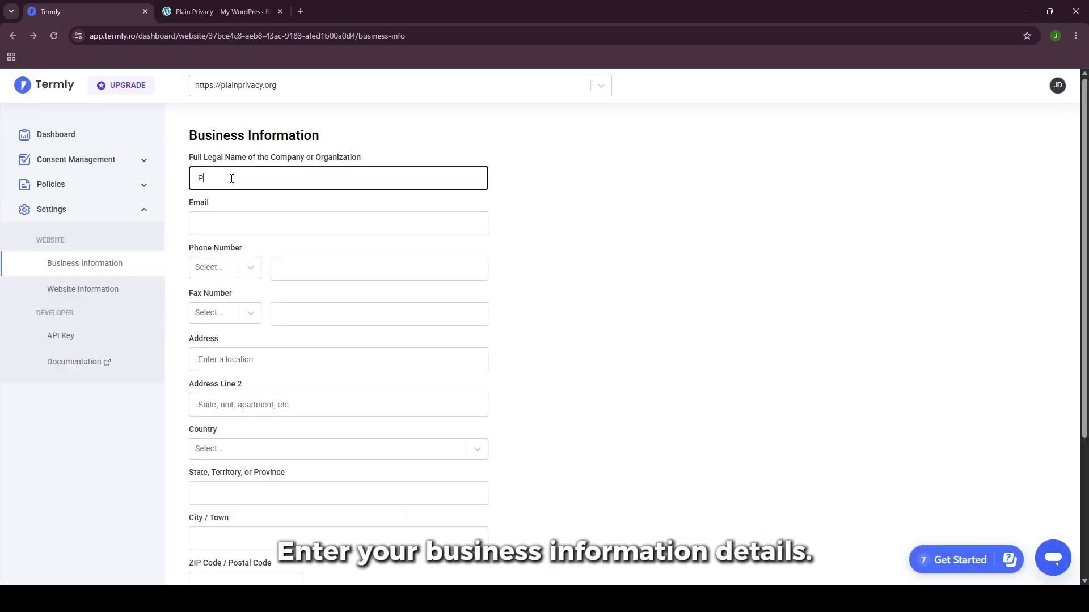
{"action": "type", "text": "PlainPrivacy"}
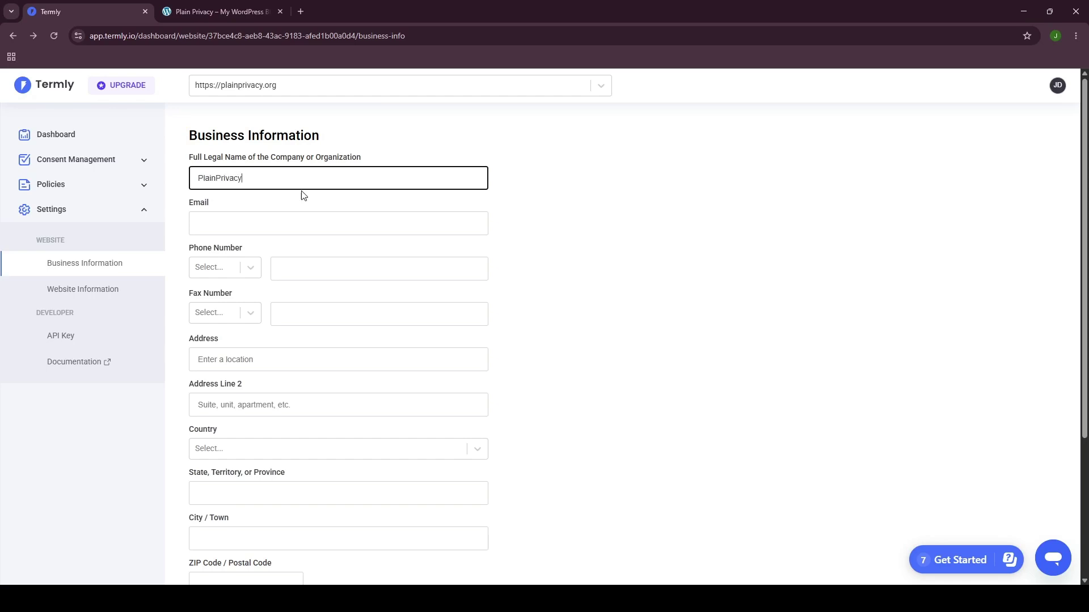
{"action": "left_click", "coordinate": [594, 253]}
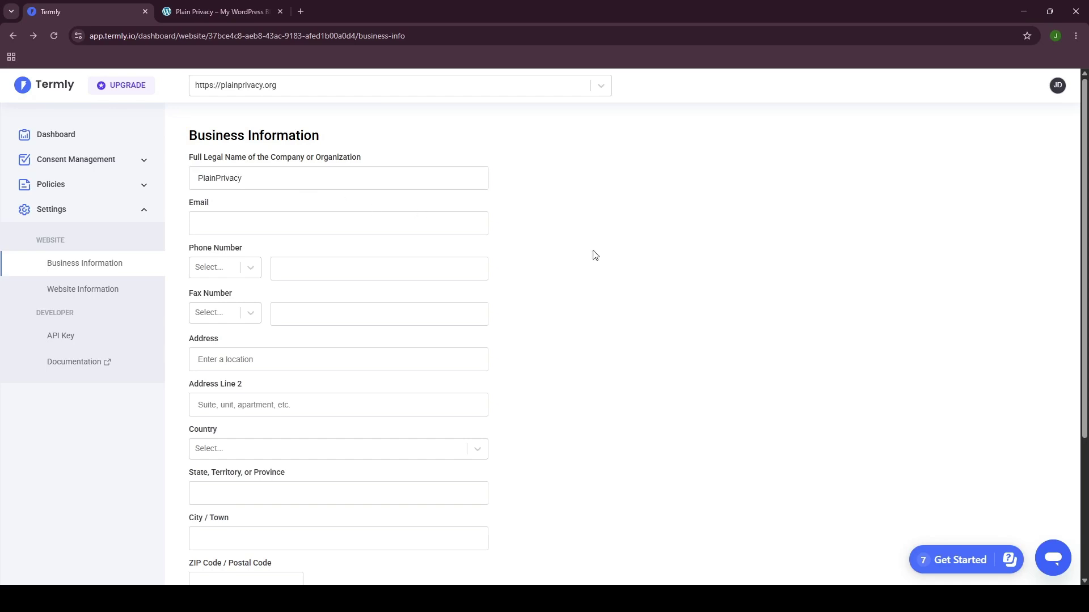
{"action": "scroll", "coordinate": [561, 272], "scroll_direction": "down", "scroll_amount": 3}
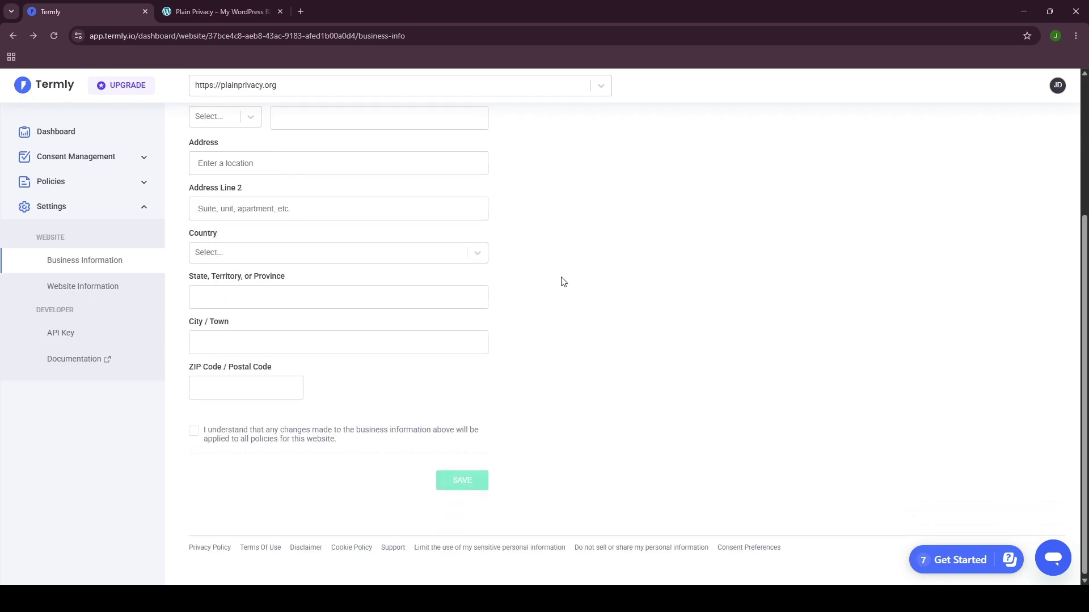
{"action": "left_click", "coordinate": [194, 432]}
{"action": "left_click", "coordinate": [461, 481]}
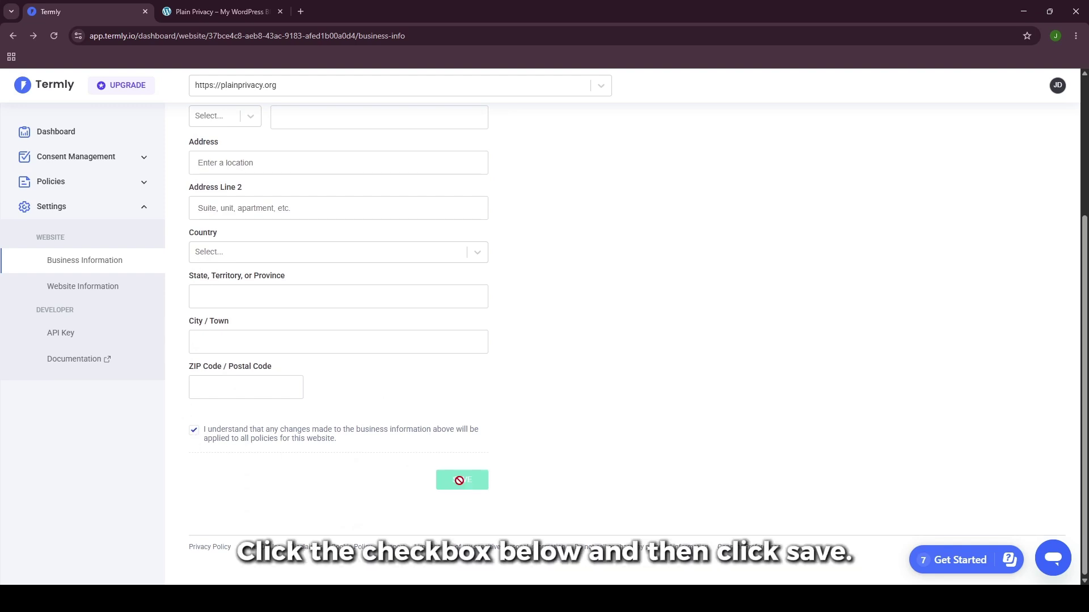
{"action": "left_click", "coordinate": [252, 598]}
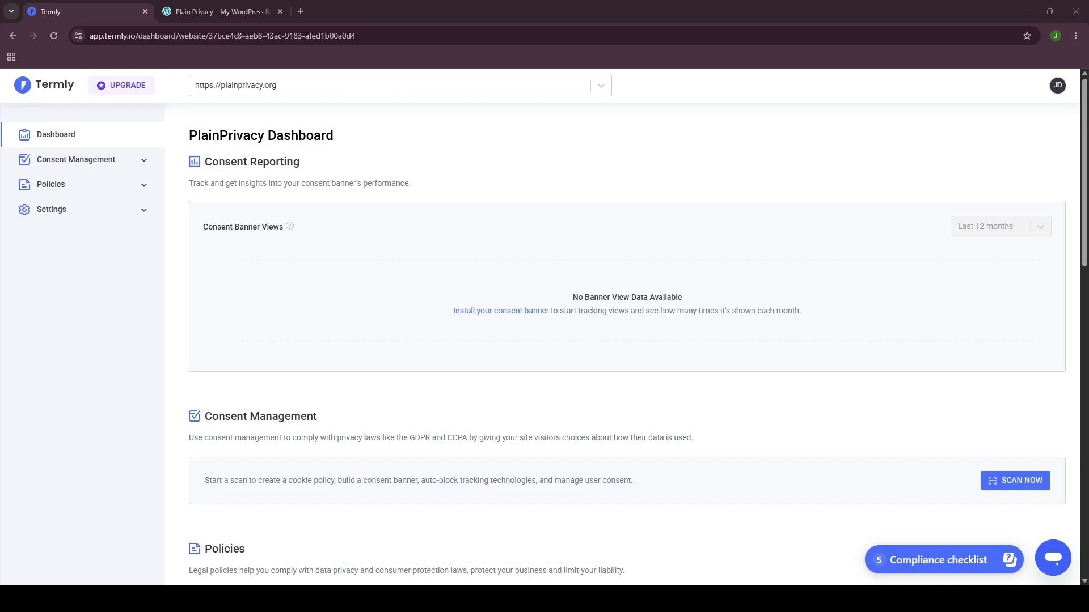
Open the consent banner settings and start the installation's website scan.
{"action": "left_click", "coordinate": [90, 164]}
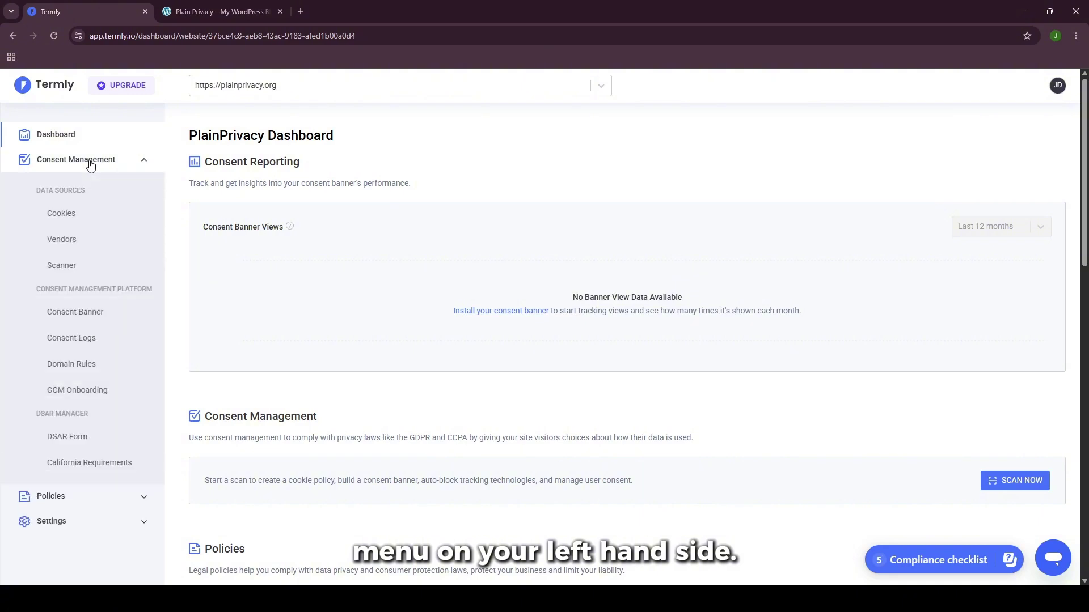
{"action": "left_click", "coordinate": [83, 316]}
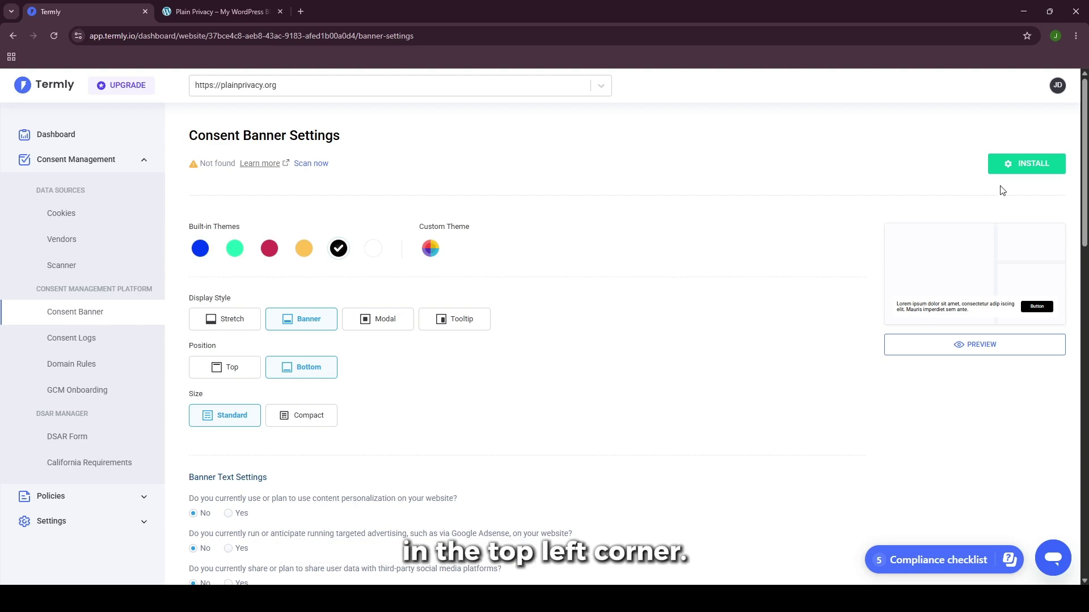
{"action": "left_click", "coordinate": [1034, 173]}
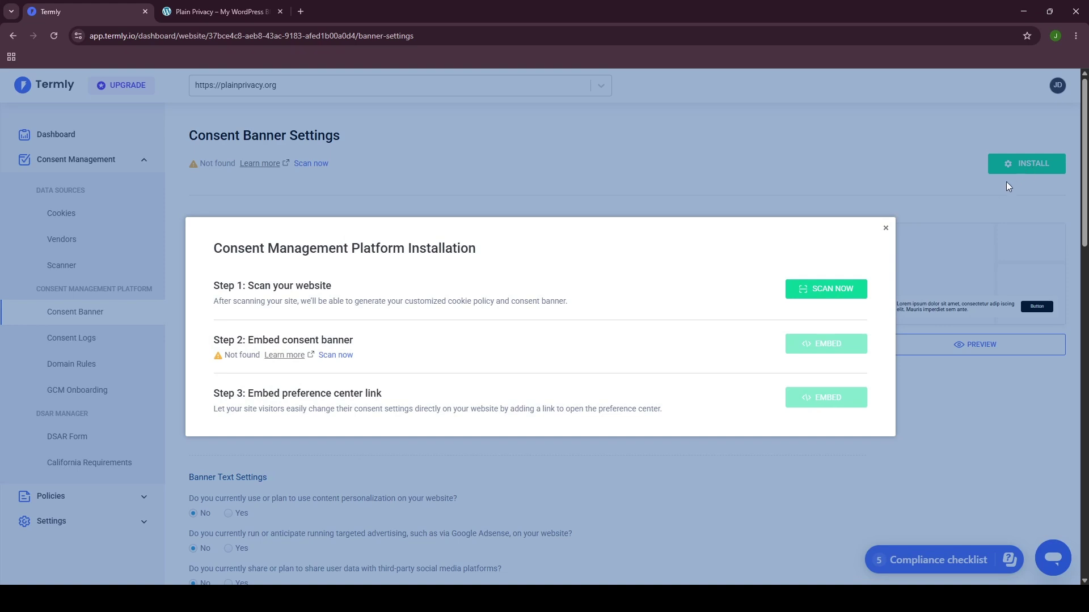
{"action": "left_click", "coordinate": [822, 292]}
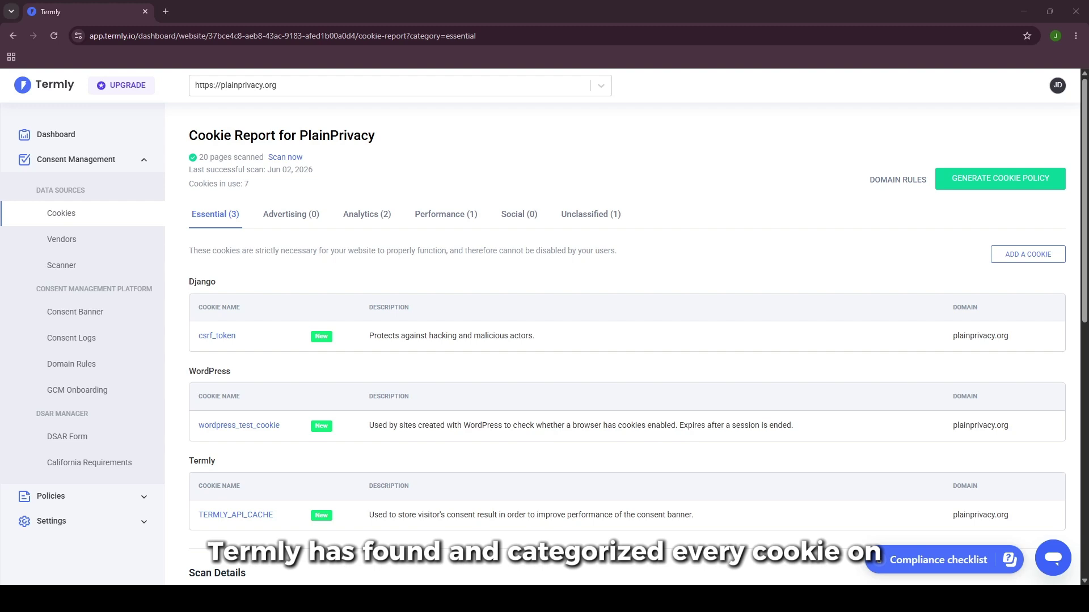
Examine the analytics, advertising and essential cookie categories in the PlainPrivacy cookie report.
{"action": "left_click", "coordinate": [374, 217]}
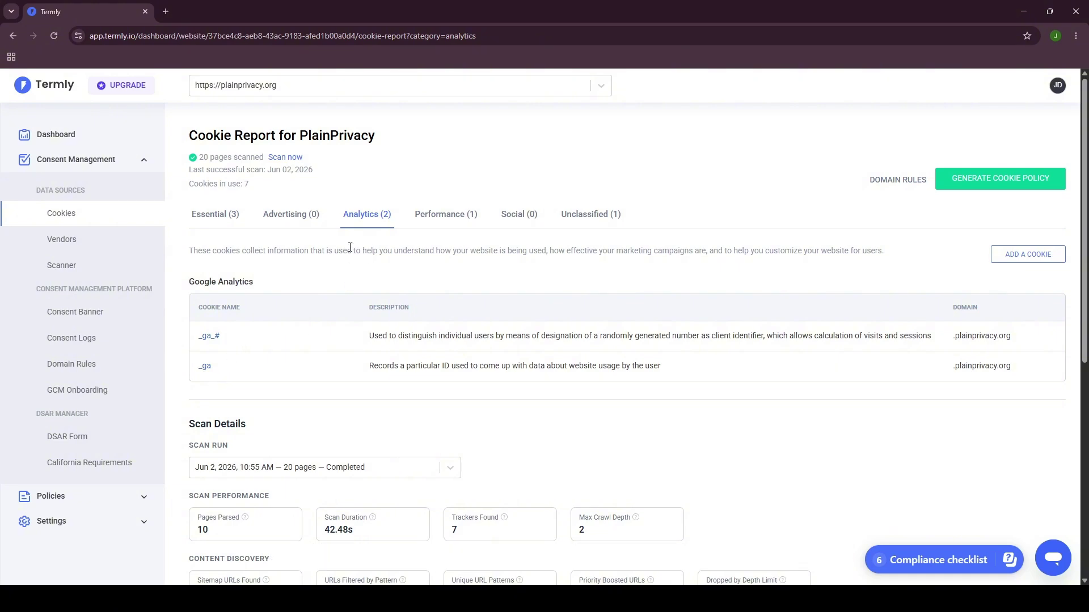
{"action": "left_click", "coordinate": [290, 226]}
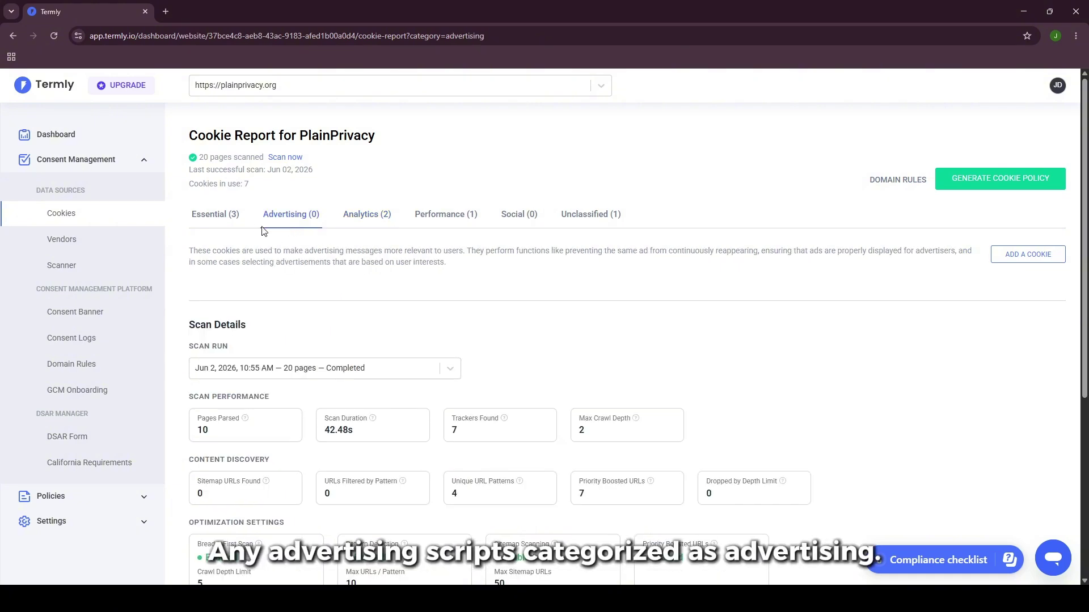
{"action": "left_click", "coordinate": [221, 227]}
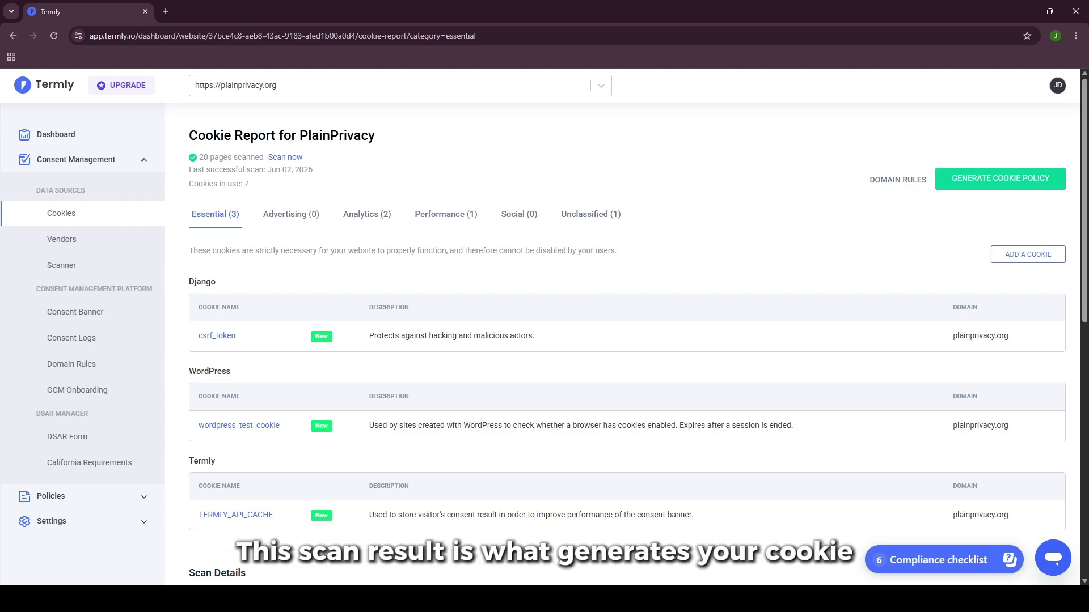
{"action": "scroll", "coordinate": [397, 341], "scroll_direction": "down", "scroll_amount": 5}
Open the site's cookie policy and read through its explanations and listed cookies.
{"action": "left_click", "coordinate": [51, 496]}
{"action": "left_click", "coordinate": [104, 241]}
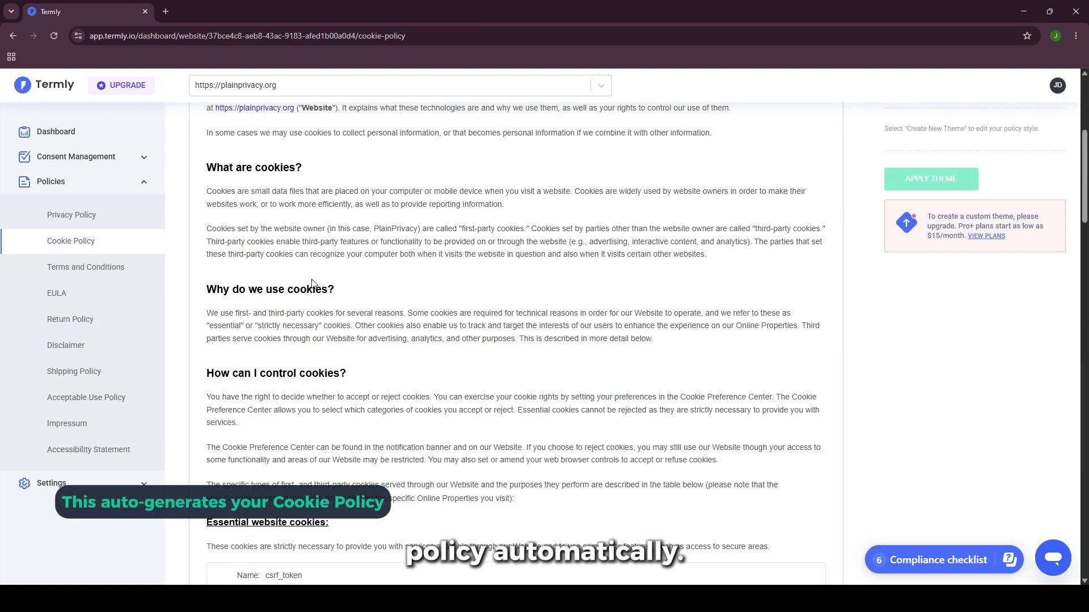
{"action": "scroll", "coordinate": [391, 317], "scroll_direction": "up", "scroll_amount": 4}
{"action": "scroll", "coordinate": [393, 315], "scroll_direction": "down", "scroll_amount": 4}
{"action": "scroll", "coordinate": [393, 315], "scroll_direction": "down", "scroll_amount": 6}
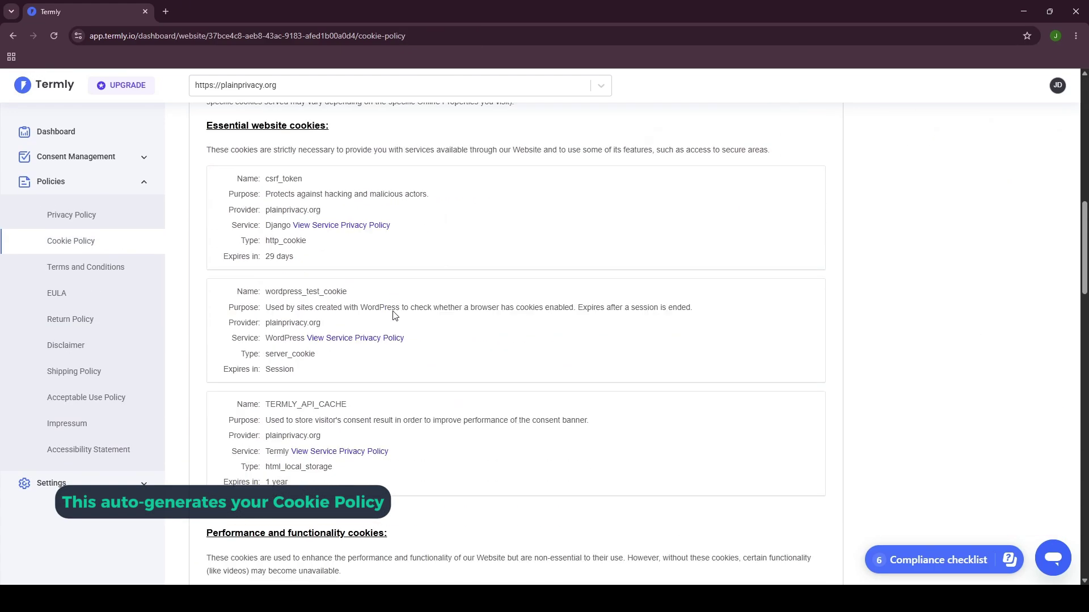
{"action": "scroll", "coordinate": [516, 340], "scroll_direction": "down", "scroll_amount": 7}
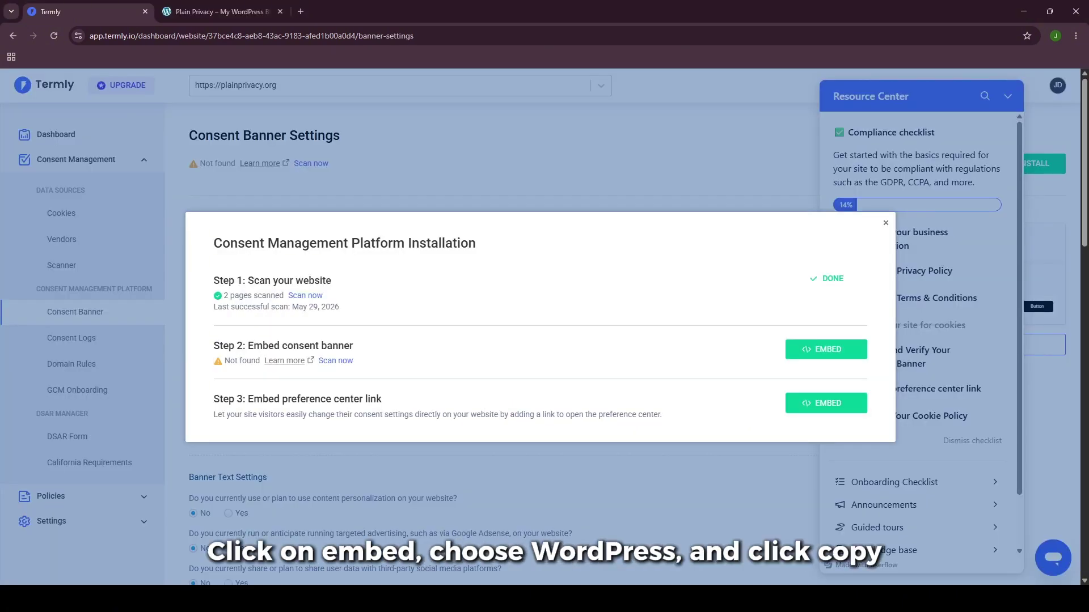
Start embedding the consent banner with WordPress as the platform and copy the API key.
{"action": "left_click", "coordinate": [826, 349]}
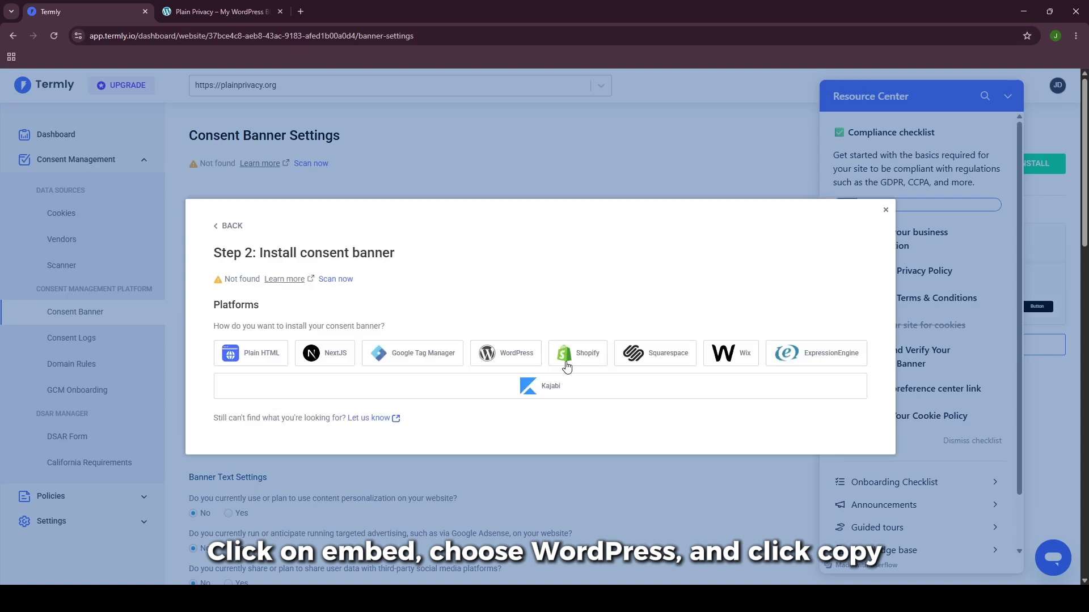
{"action": "left_click", "coordinate": [515, 357]}
{"action": "left_click", "coordinate": [826, 364]}
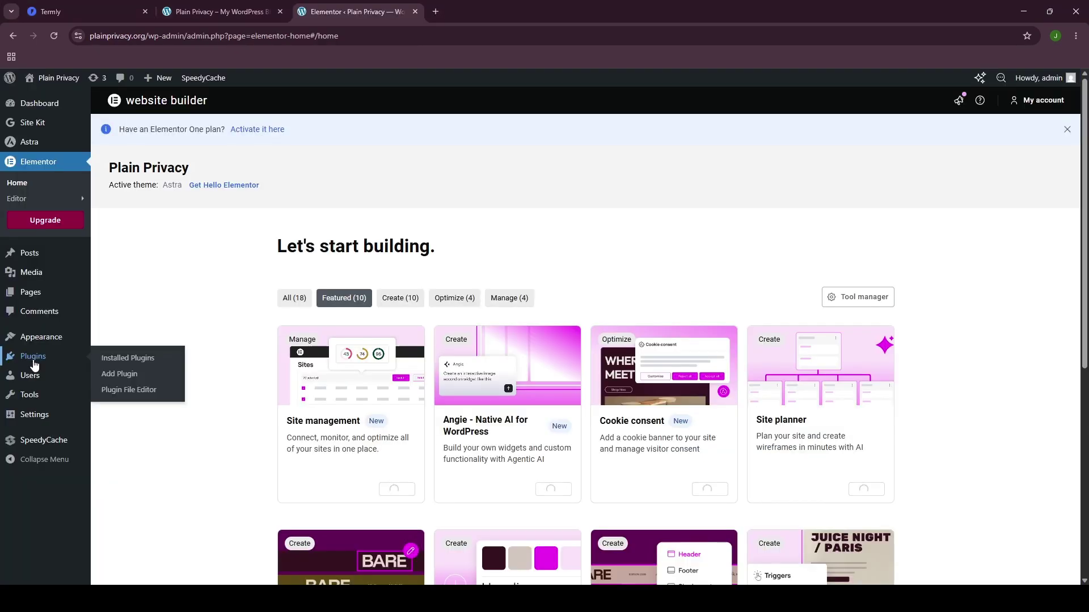
Search the WordPress plugin directory for Termly, then install and activate the Termly GDPR/CCPA Cookie Consent Banner plugin.
{"action": "left_click", "coordinate": [34, 360]}
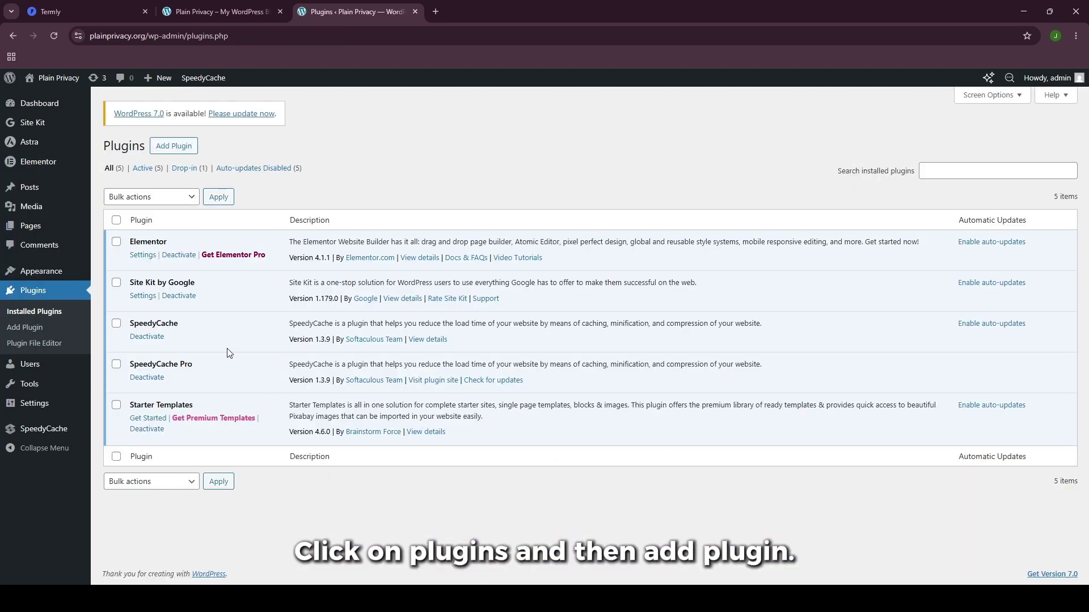
{"action": "left_click", "coordinate": [34, 327]}
{"action": "left_click", "coordinate": [920, 199]}
{"action": "type", "text": "Termly"}
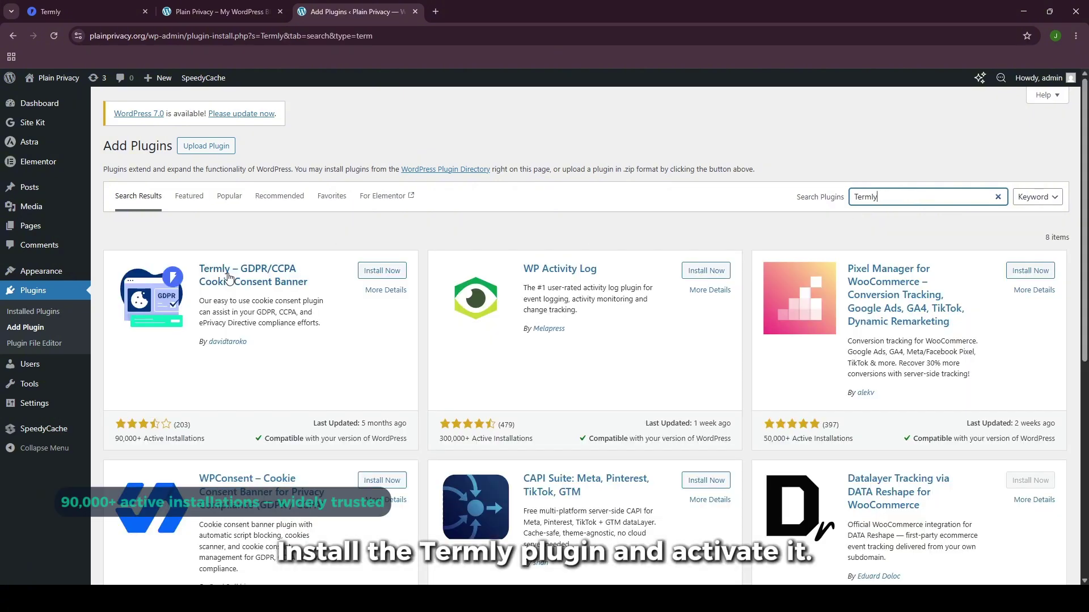
{"action": "left_click", "coordinate": [384, 280]}
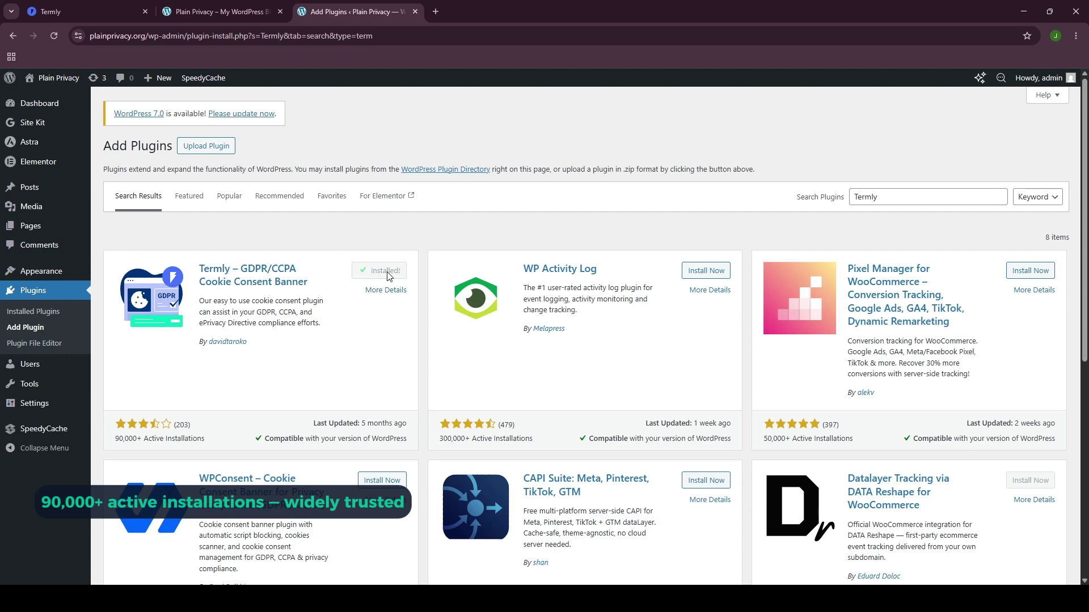
{"action": "left_click", "coordinate": [385, 274]}
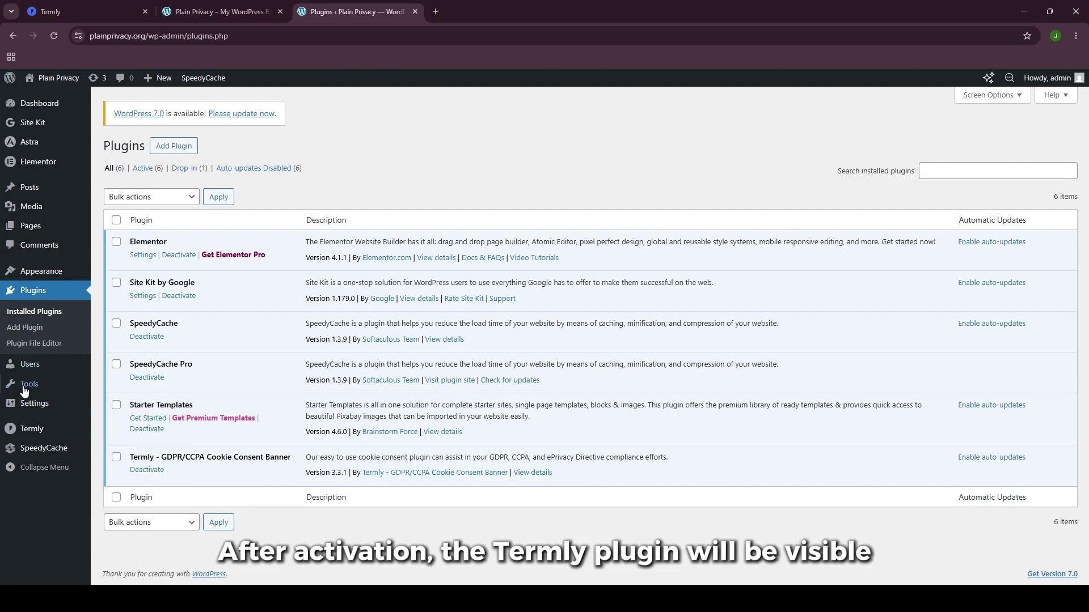
Open the Termly plugin page in WordPress, paste the copied API key, and save it.
{"action": "left_click", "coordinate": [33, 435]}
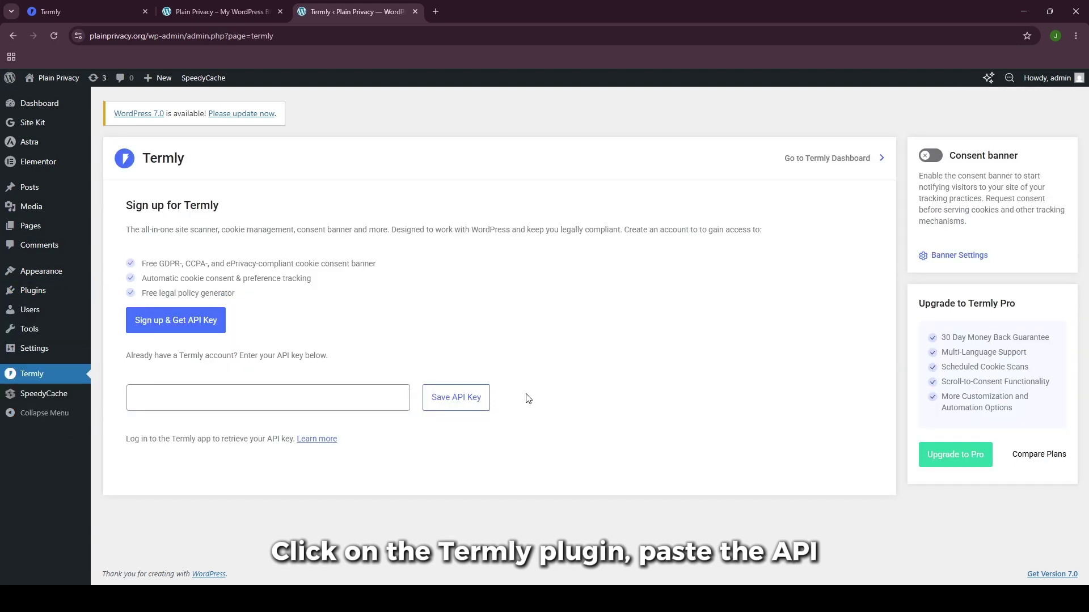
{"action": "left_click", "coordinate": [294, 390]}
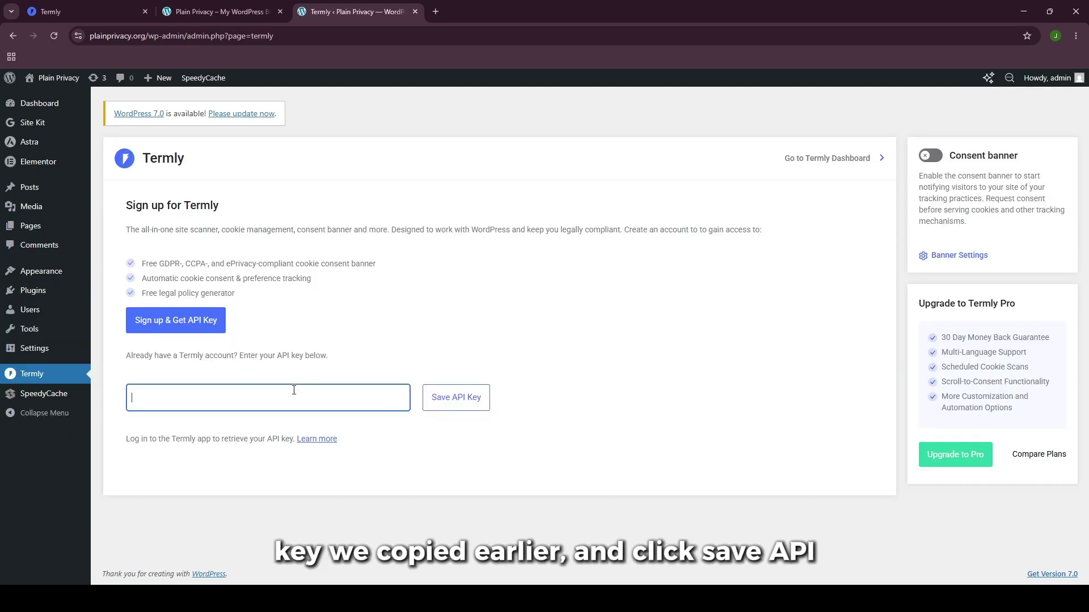
{"action": "key", "text": "ctrl+v"}
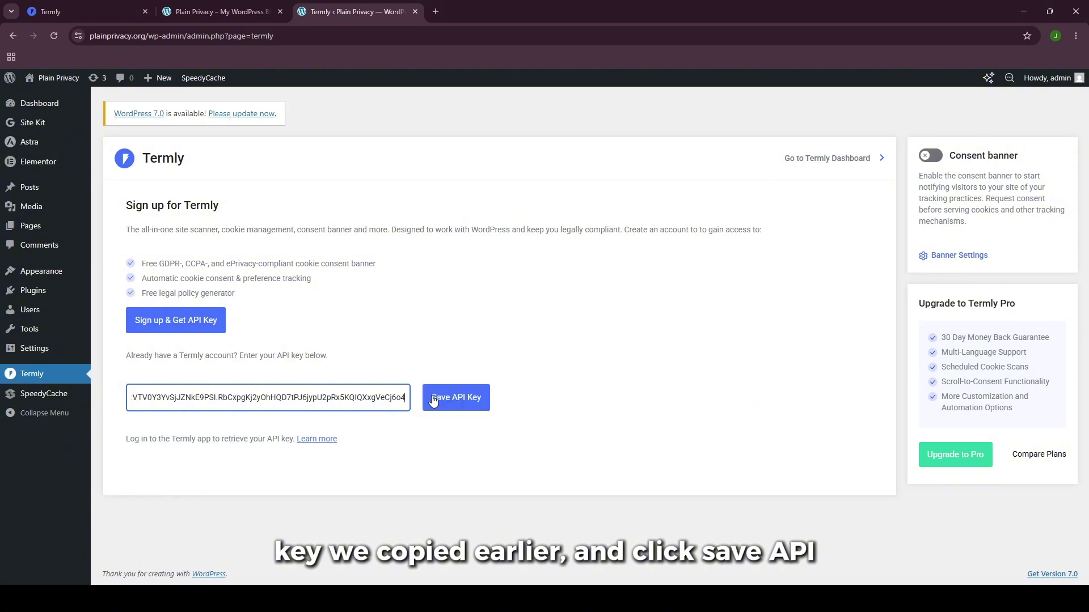
{"action": "left_click", "coordinate": [438, 400]}
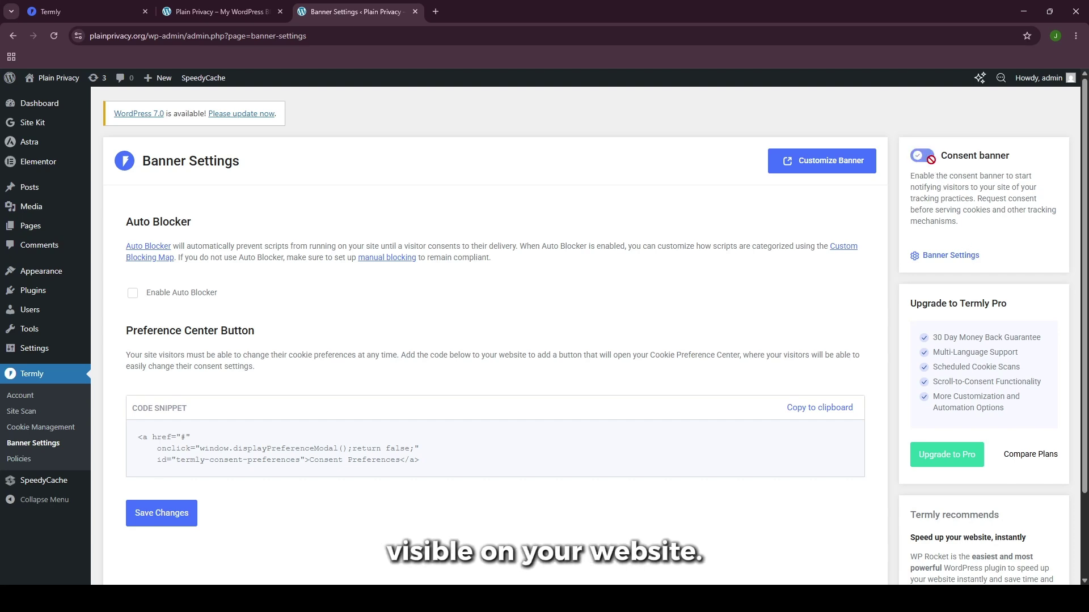
Enable the consent banner and the Auto Blocker in the plugin's banner settings and save the changes.
{"action": "left_click", "coordinate": [927, 157]}
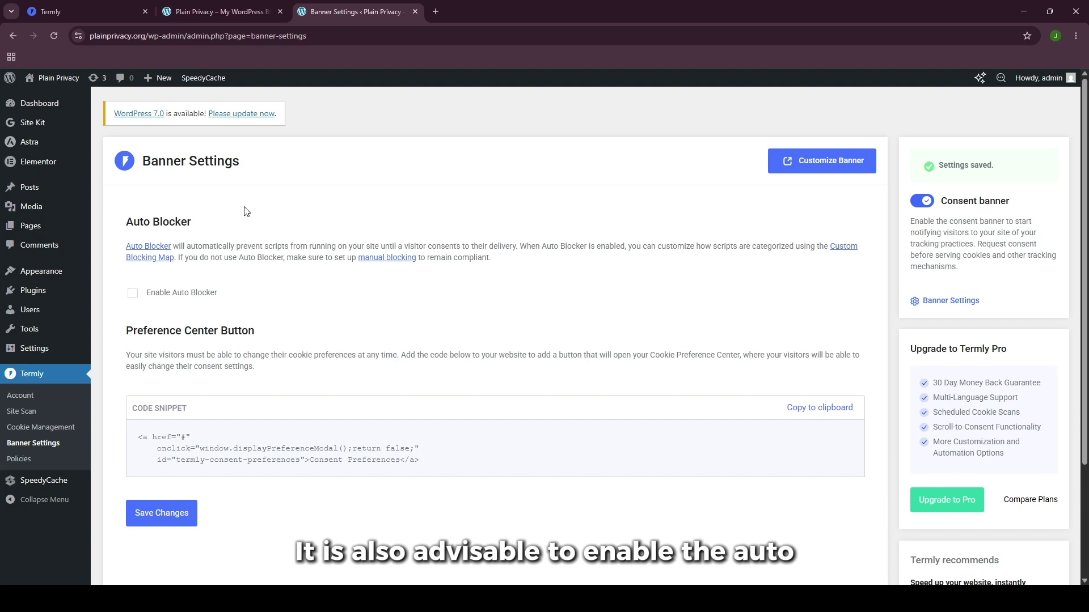
{"action": "left_click", "coordinate": [135, 294]}
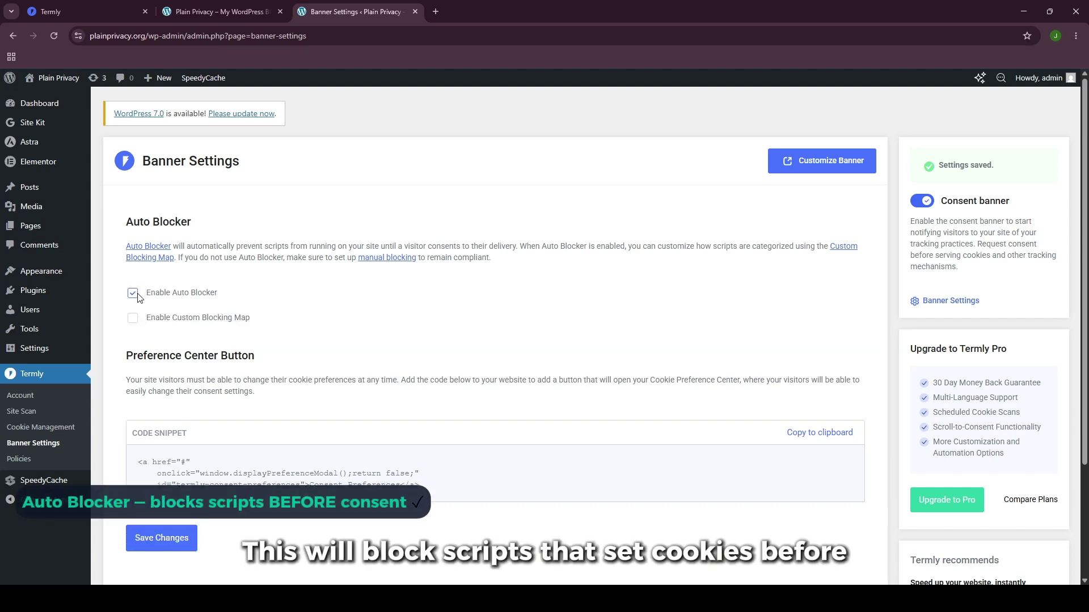
{"action": "left_click", "coordinate": [176, 550]}
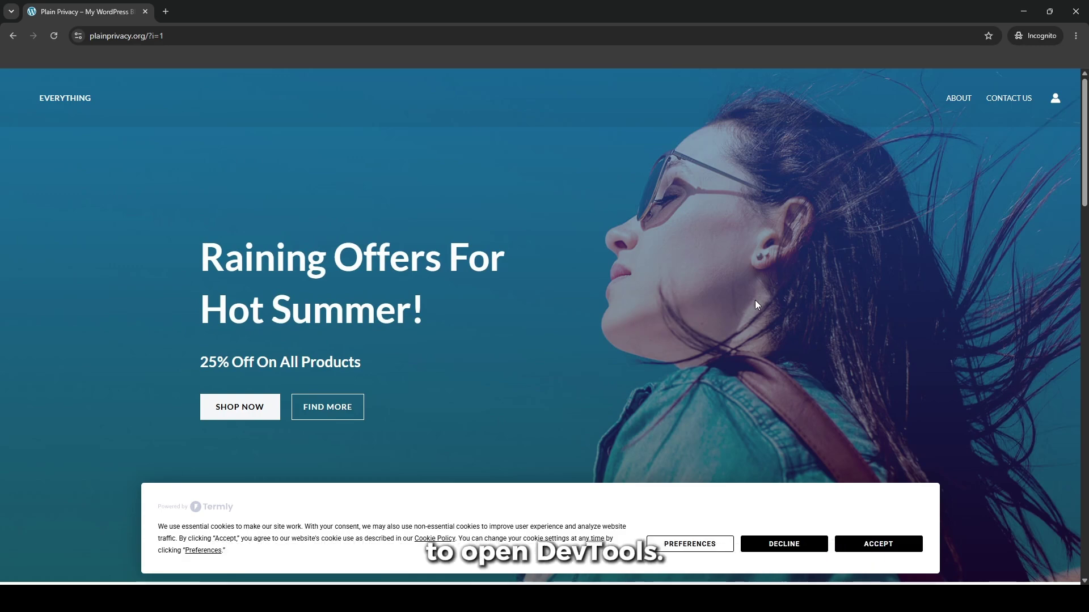
Open DevTools on the live site in the incognito window and accept the consent banner to compare the stored cookies.
{"action": "key", "text": "F12"}
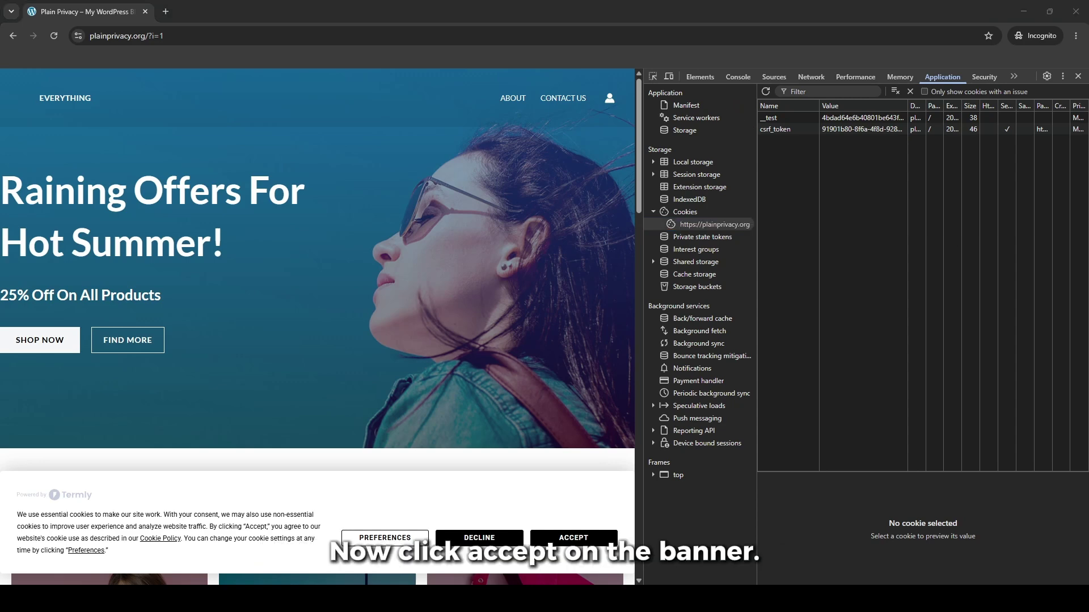
{"action": "left_click", "coordinate": [584, 539]}
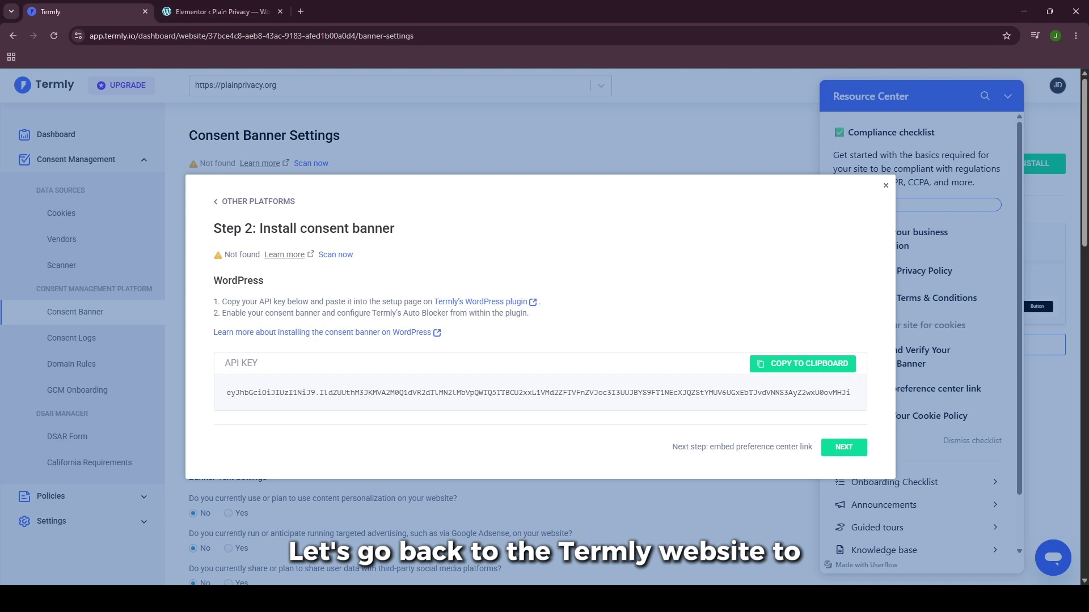
Return to the Termly installation, proceed to embedding the preference center link, and copy its Consent Preferences code snippet.
{"action": "left_click", "coordinate": [844, 448]}
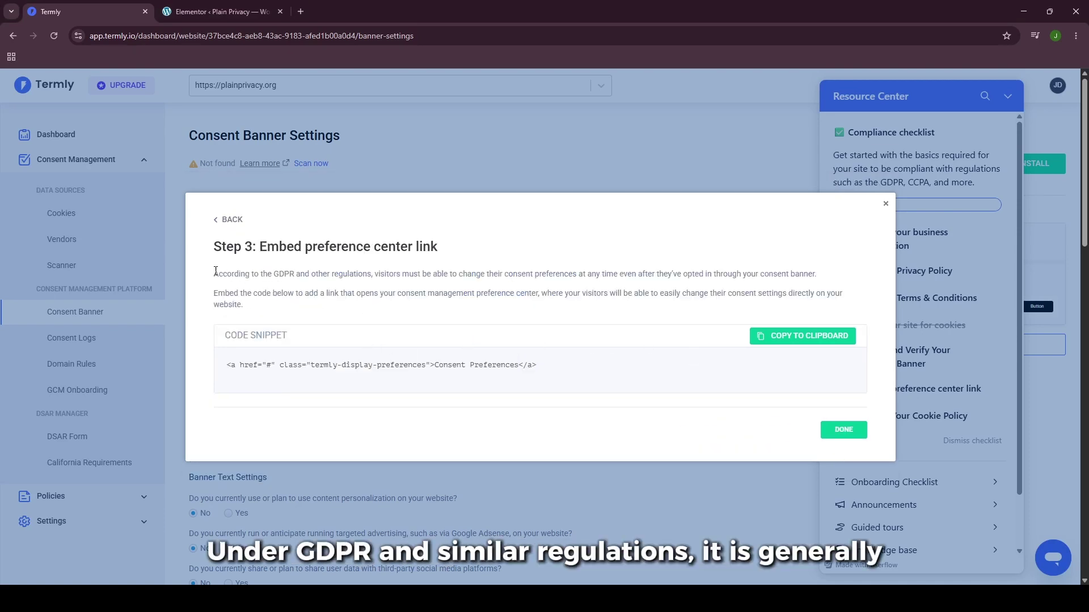
{"action": "left_click_drag", "start_coordinate": [215, 276], "coordinate": [814, 281]}
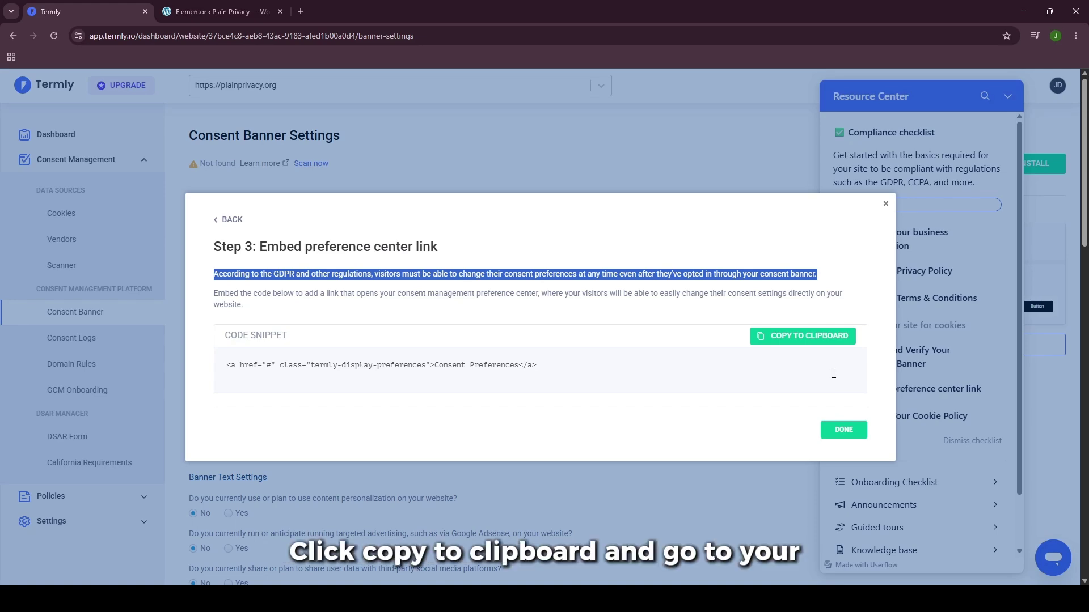
{"action": "left_click", "coordinate": [811, 337]}
Open the Astra theme's footer.php for editing in WordPress and paste the snippet on the line above the closing body tag.
{"action": "left_click", "coordinate": [222, 12]}
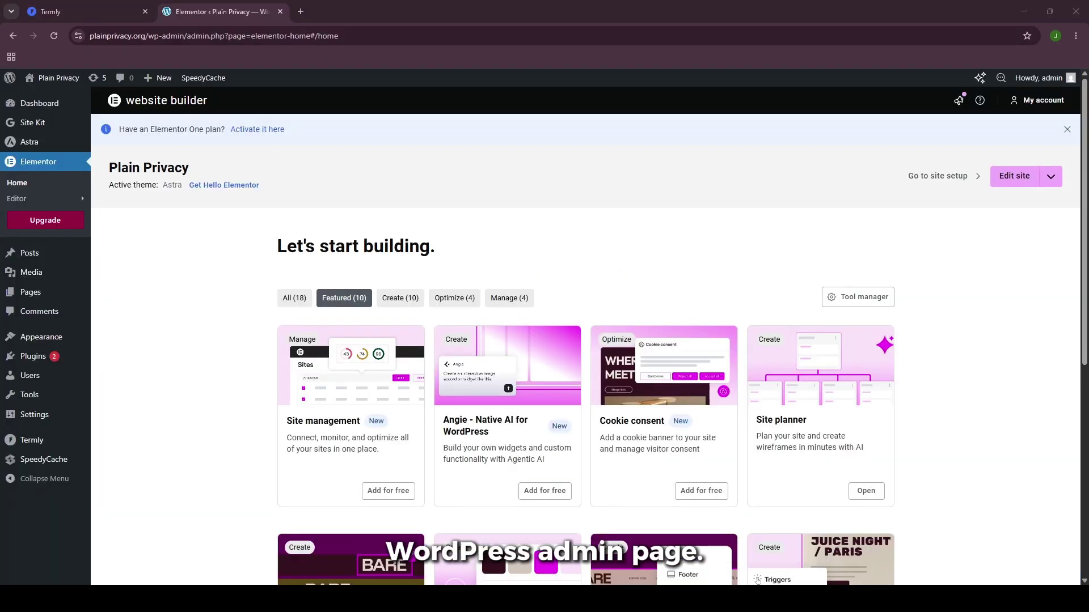
{"action": "left_click", "coordinate": [195, 268]}
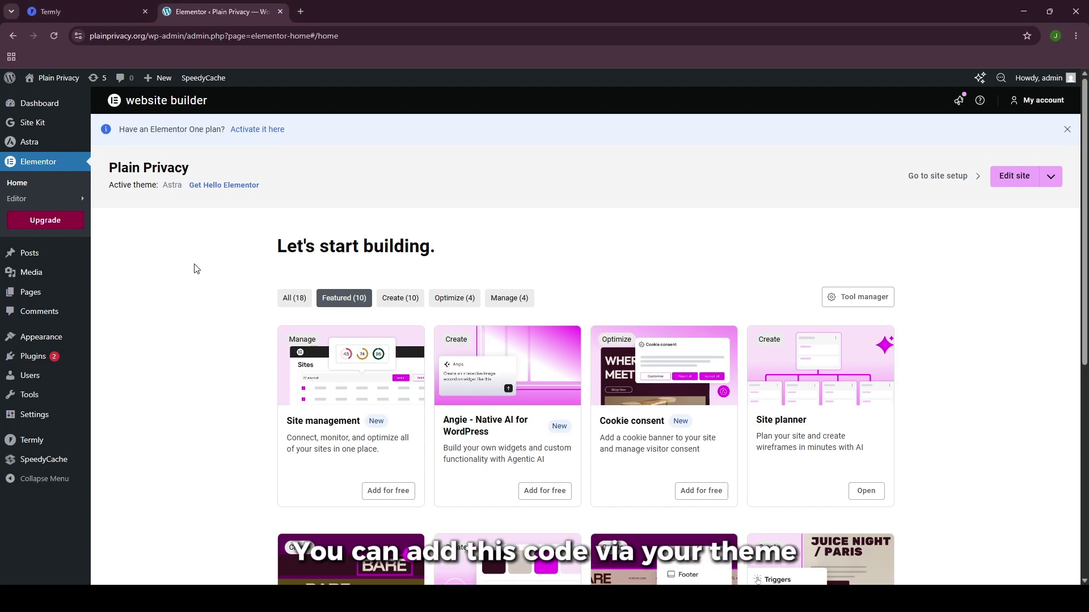
{"action": "left_click", "coordinate": [80, 340]}
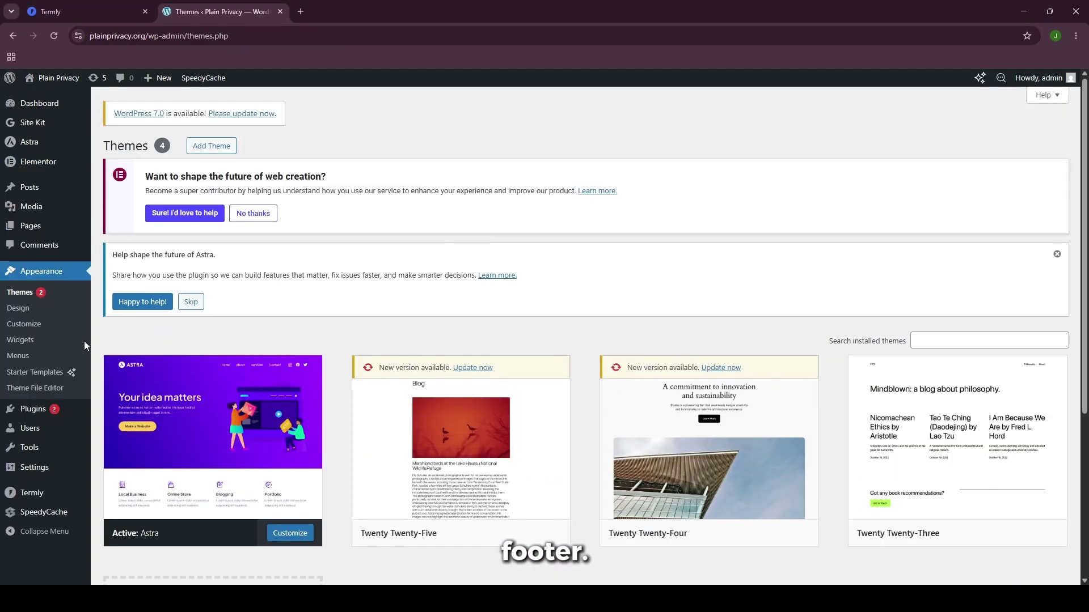
{"action": "left_click", "coordinate": [37, 391]}
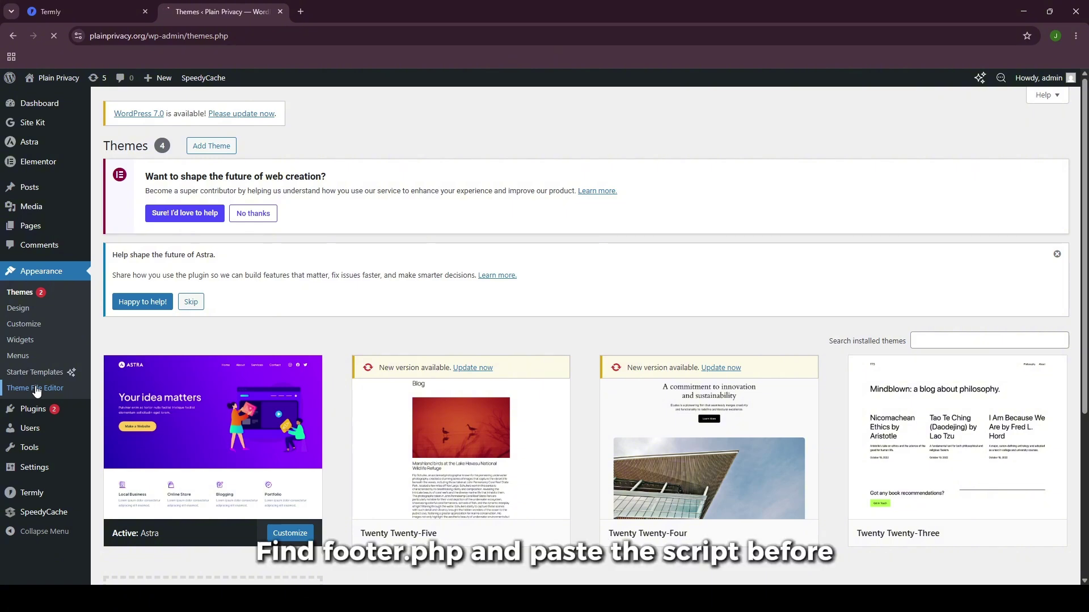
{"action": "scroll", "coordinate": [567, 340], "scroll_direction": "down", "scroll_amount": 1}
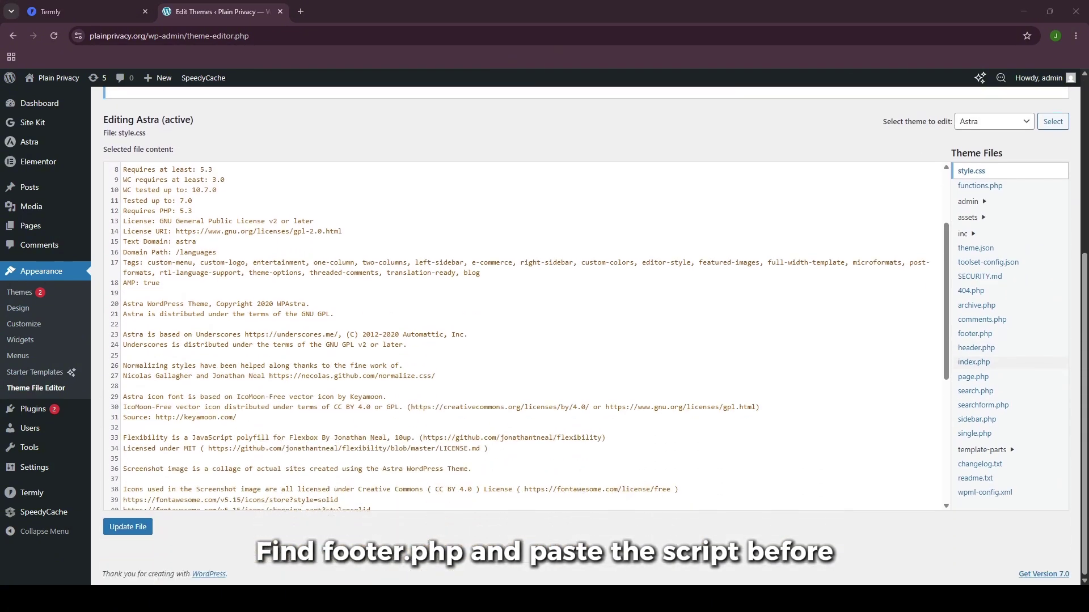
{"action": "left_click", "coordinate": [975, 333]}
{"action": "left_click", "coordinate": [216, 454]}
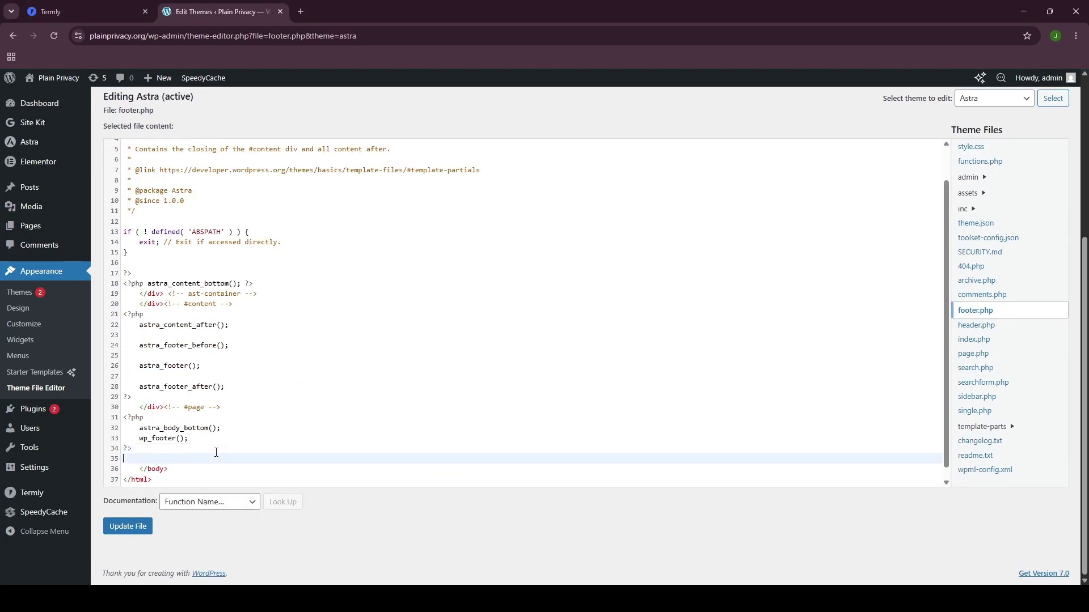
{"action": "key", "text": "ctrl+v"}
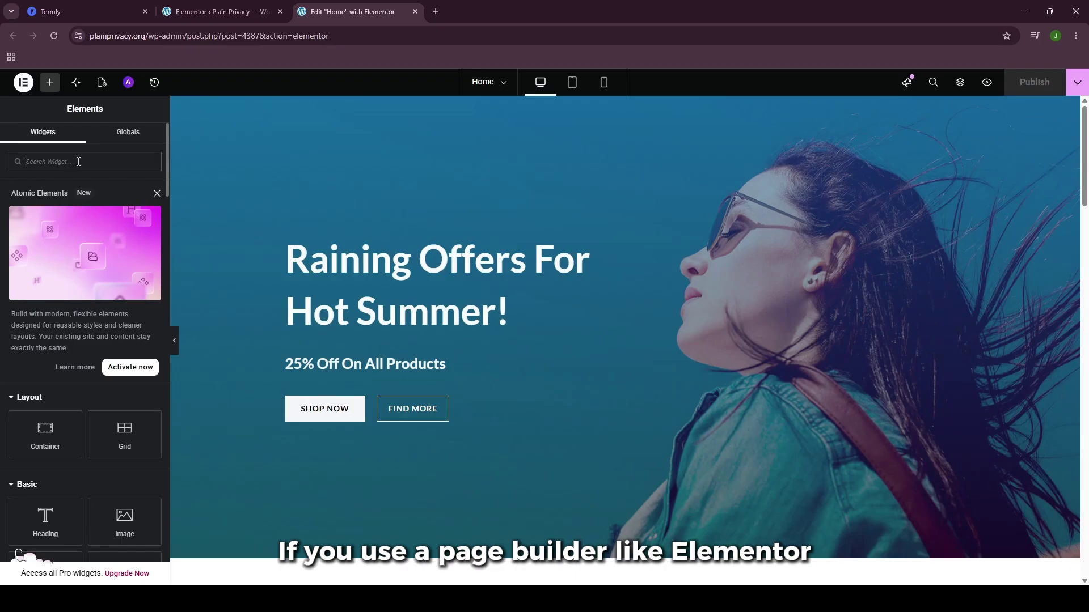
Add an HTML widget to the Home page in Elementor below the Secure Payments section and paste the Consent Preferences snippet.
{"action": "left_click", "coordinate": [78, 162]}
{"action": "type", "text": "Html"}
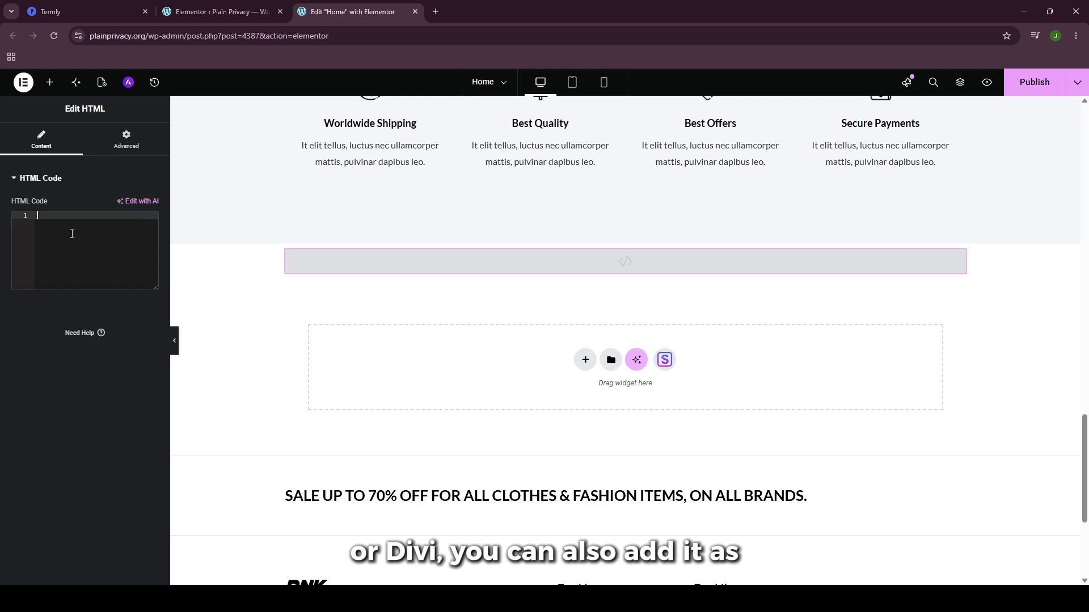
{"action": "key", "text": "ctrl+v"}
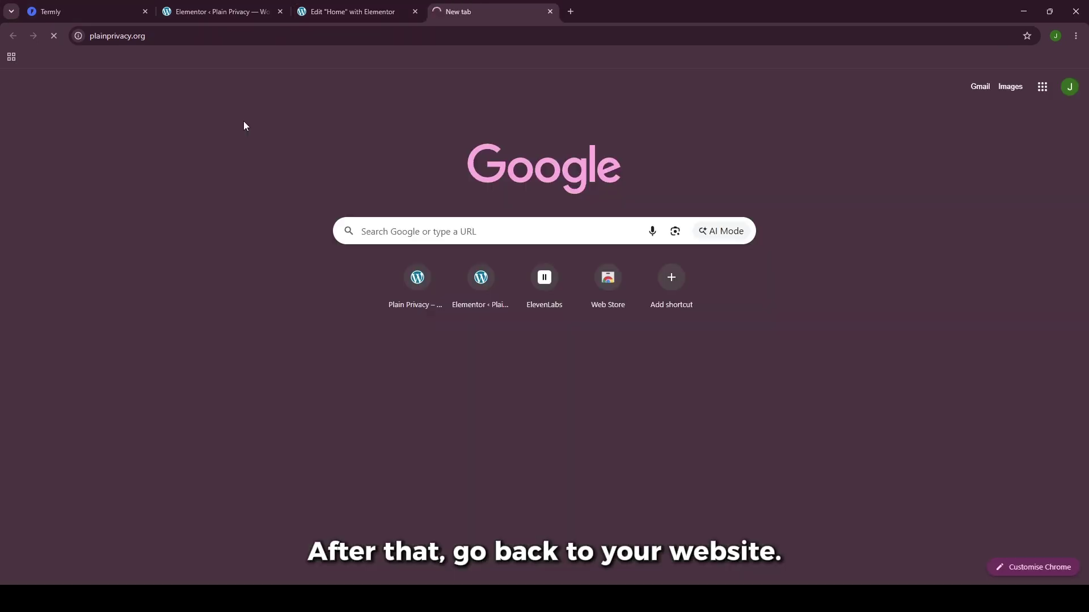
Open Consent Preferences on plainprivacy.org, allow performance and functionality cookies, disallow analytics and customization cookies, and save the choices.
{"action": "key", "text": "Return"}
{"action": "scroll", "coordinate": [308, 210], "scroll_direction": "down", "scroll_amount": 5}
{"action": "scroll", "coordinate": [517, 284], "scroll_direction": "down", "scroll_amount": 15}
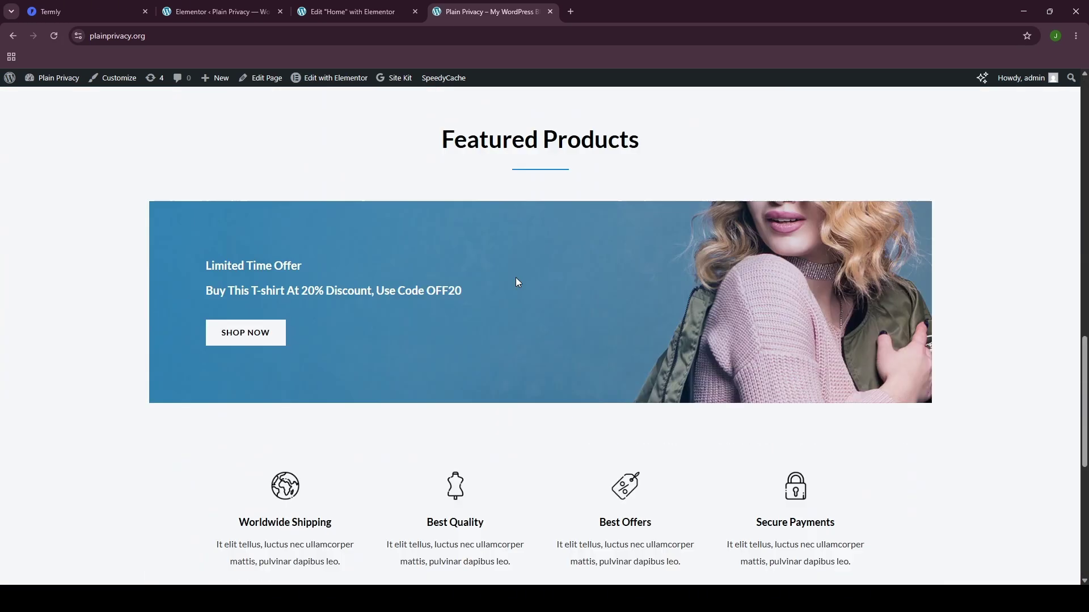
{"action": "scroll", "coordinate": [413, 275], "scroll_direction": "up", "scroll_amount": 5}
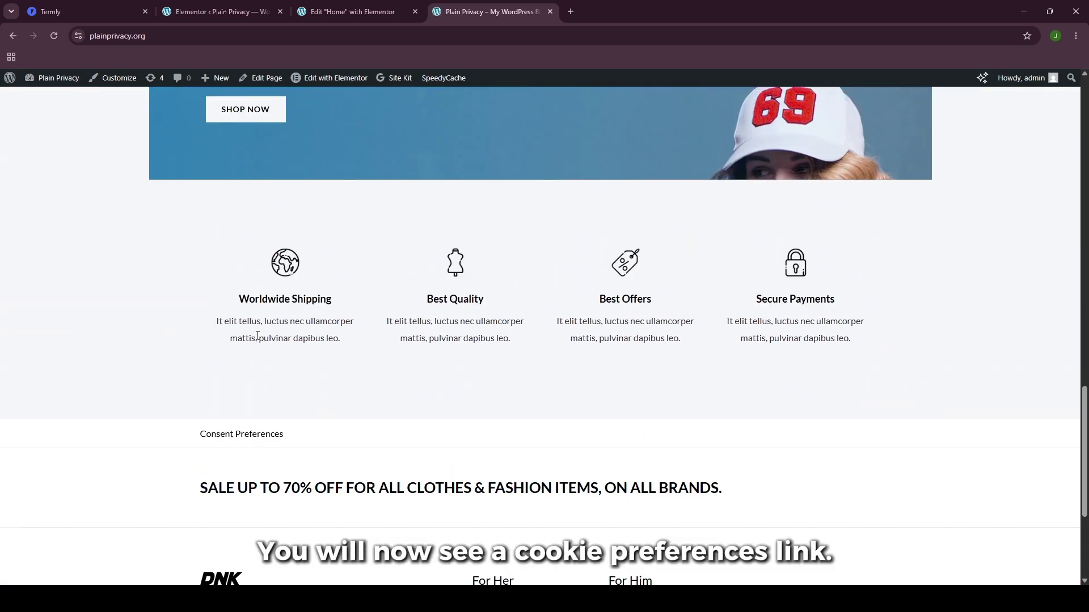
{"action": "left_click", "coordinate": [235, 438]}
{"action": "scroll", "coordinate": [450, 338], "scroll_direction": "down", "scroll_amount": 2}
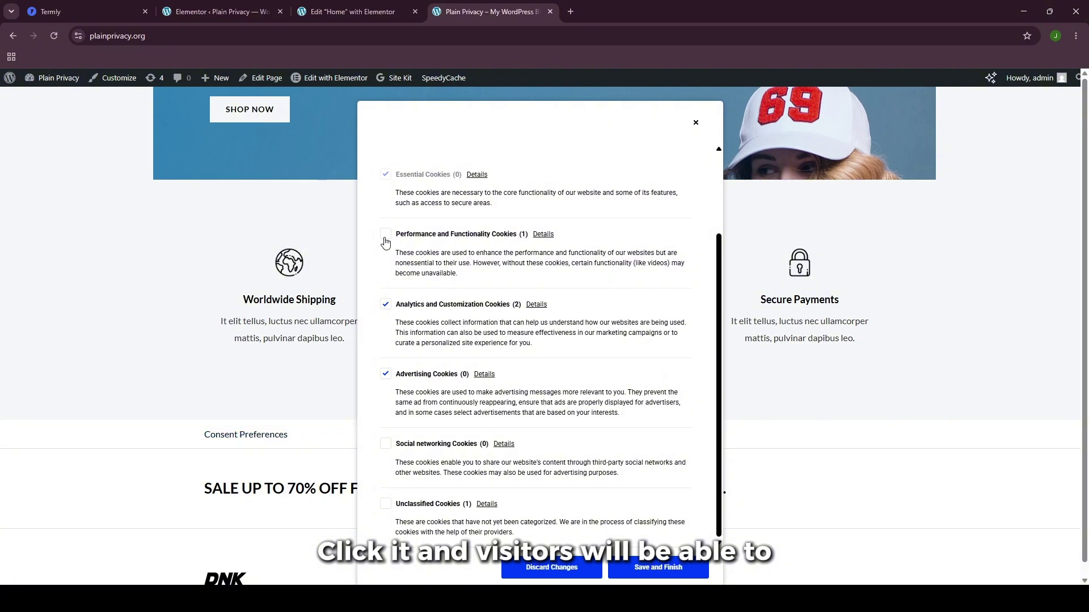
{"action": "left_click", "coordinate": [386, 304]}
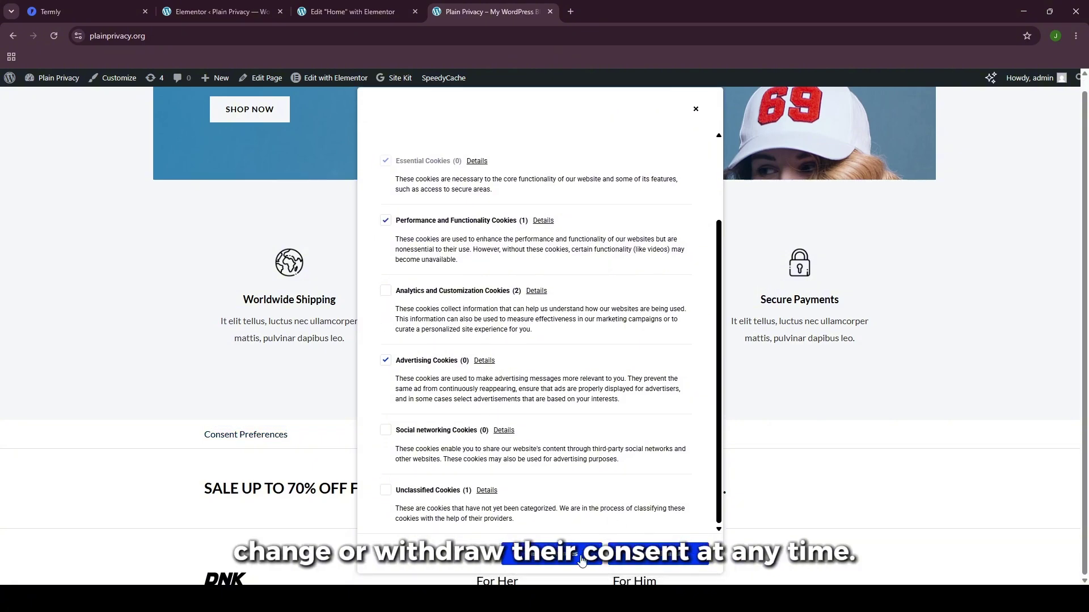
{"action": "left_click", "coordinate": [653, 560]}
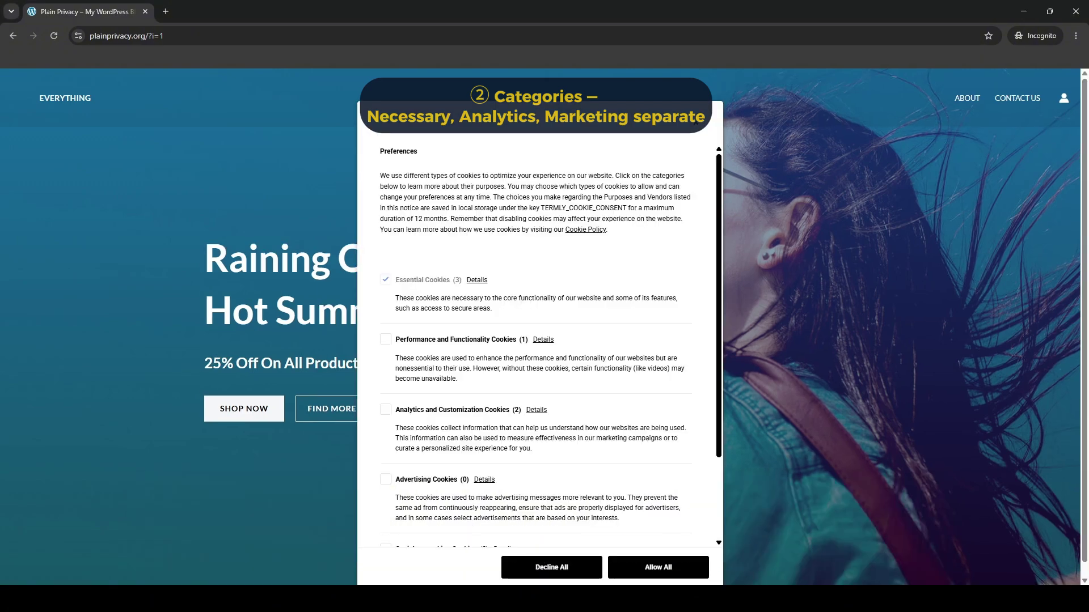
Review the separate cookie categories offered in the incognito site's preferences dialog.
{"action": "scroll", "coordinate": [415, 261], "scroll_direction": "down", "scroll_amount": 2}
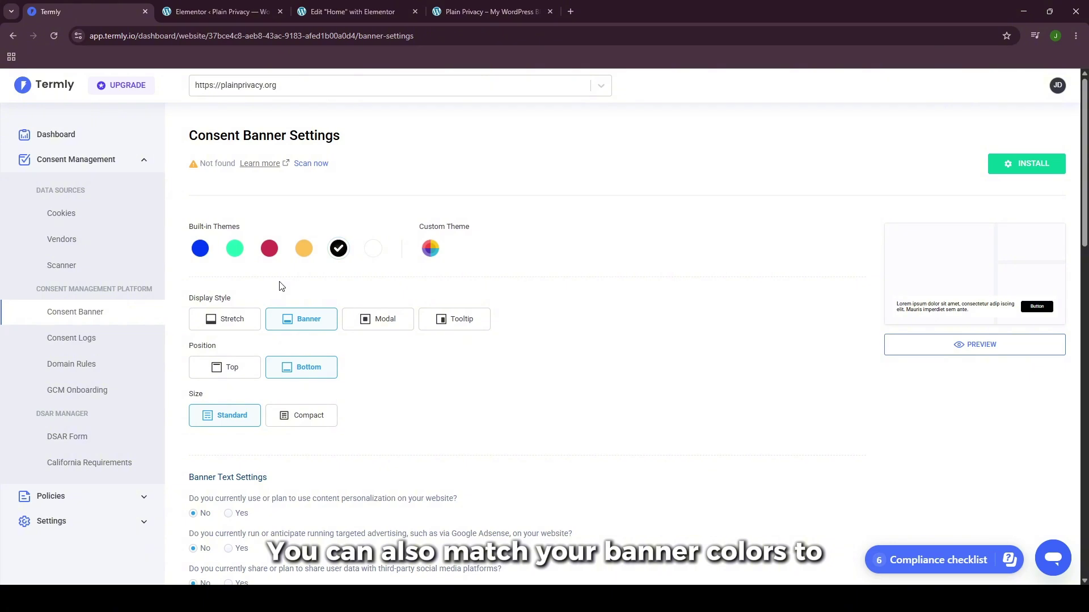
Set the Termly consent banner to the built-in blue theme and Modal display style, and save the settings.
{"action": "left_click", "coordinate": [203, 251]}
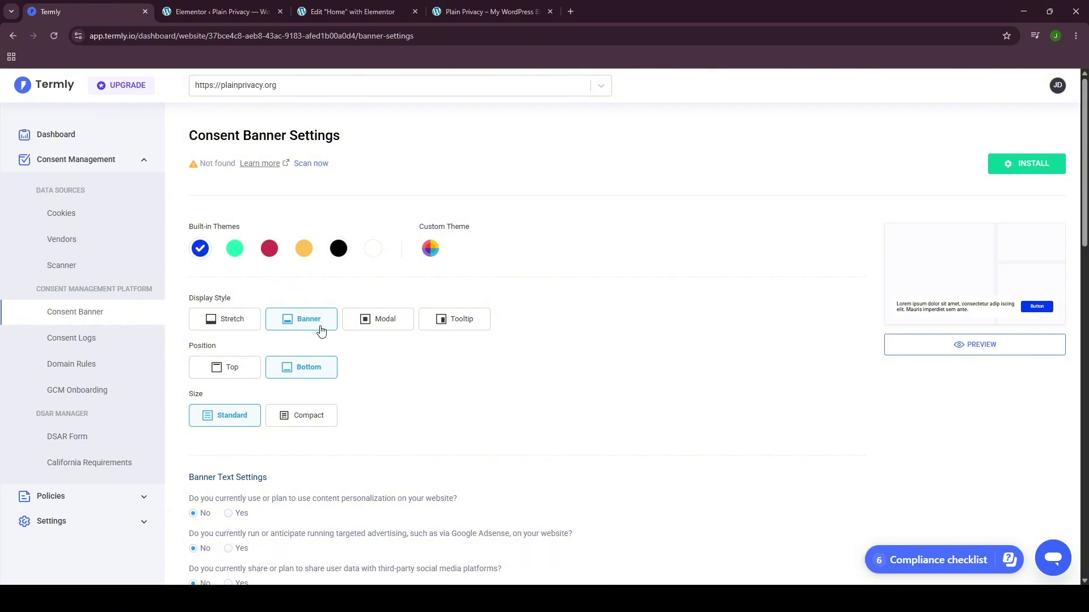
{"action": "left_click", "coordinate": [385, 330]}
{"action": "scroll", "coordinate": [374, 340], "scroll_direction": "down", "scroll_amount": 20}
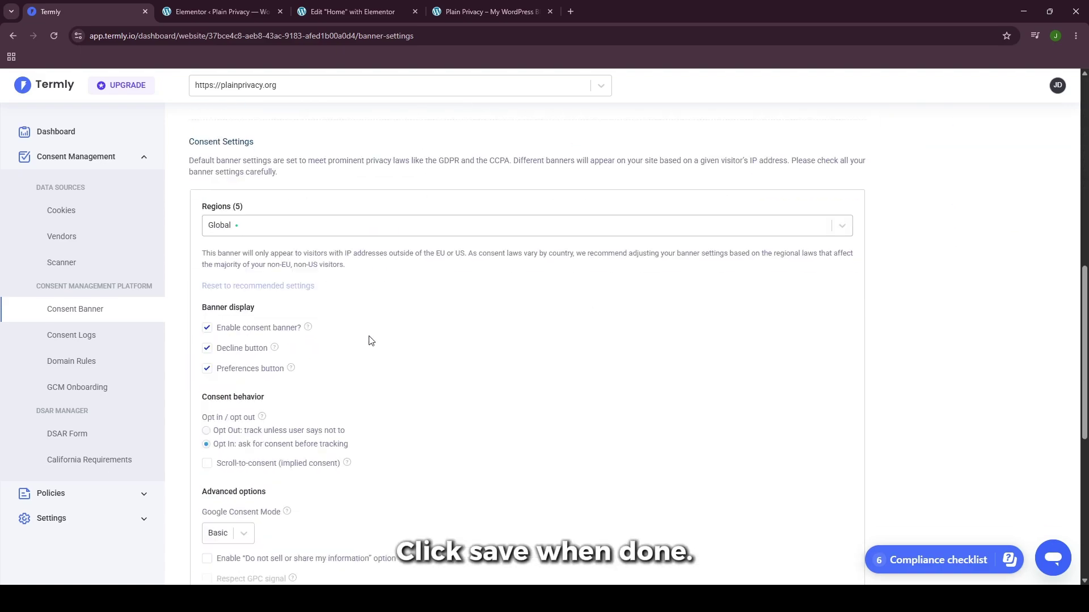
{"action": "left_click", "coordinate": [835, 480]}
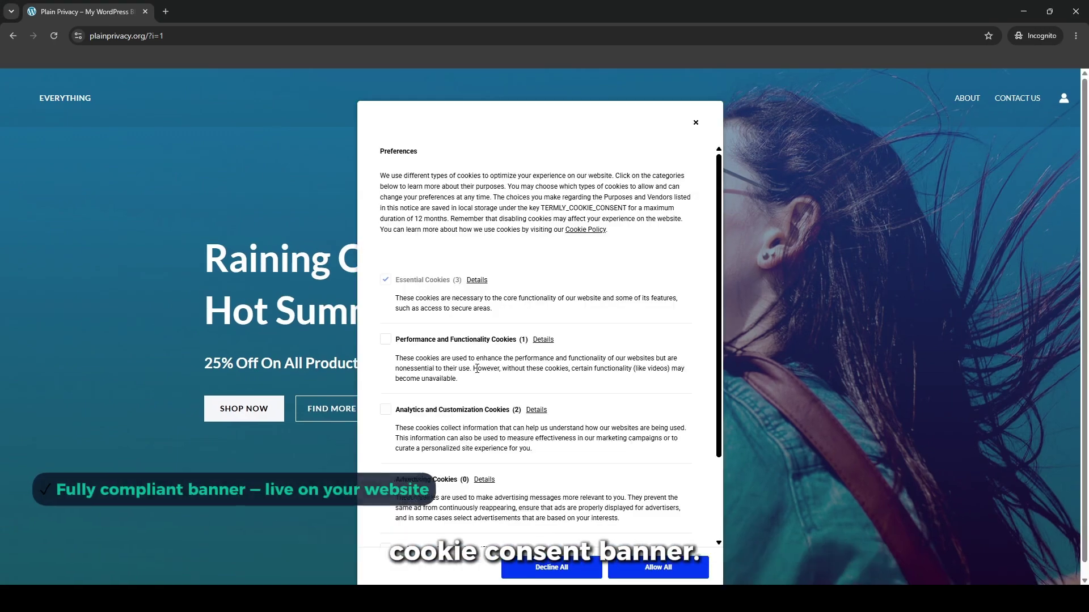
Close the cookie preferences on the incognito site and check the restyled consent banner's appearance.
{"action": "left_click", "coordinate": [696, 122]}
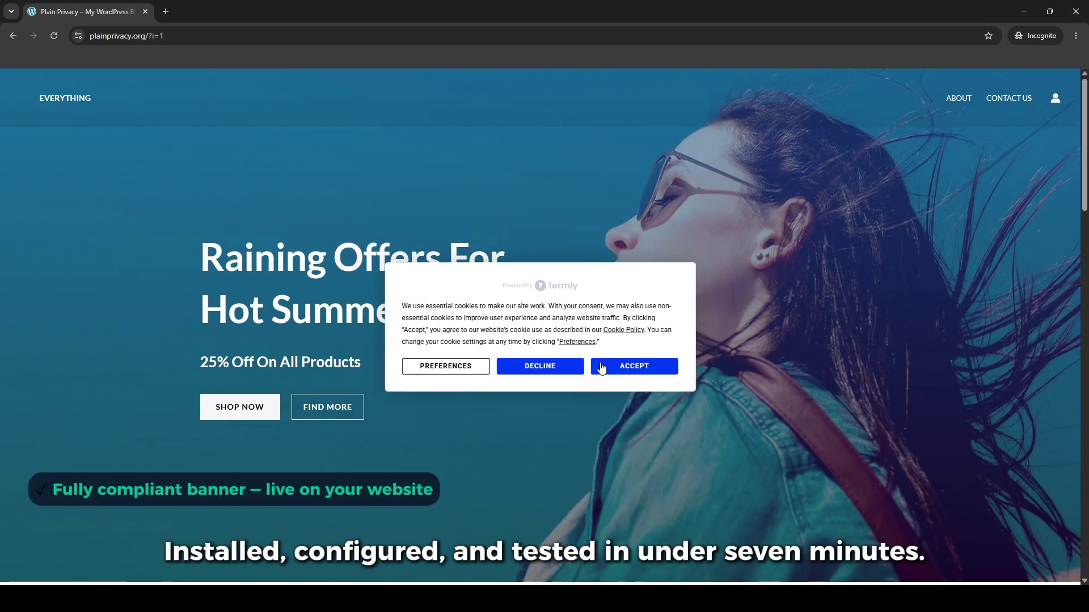
{"action": "scroll", "coordinate": [519, 317], "scroll_direction": "down", "scroll_amount": 1}
{"action": "scroll", "coordinate": [518, 317], "scroll_direction": "up", "scroll_amount": 1}
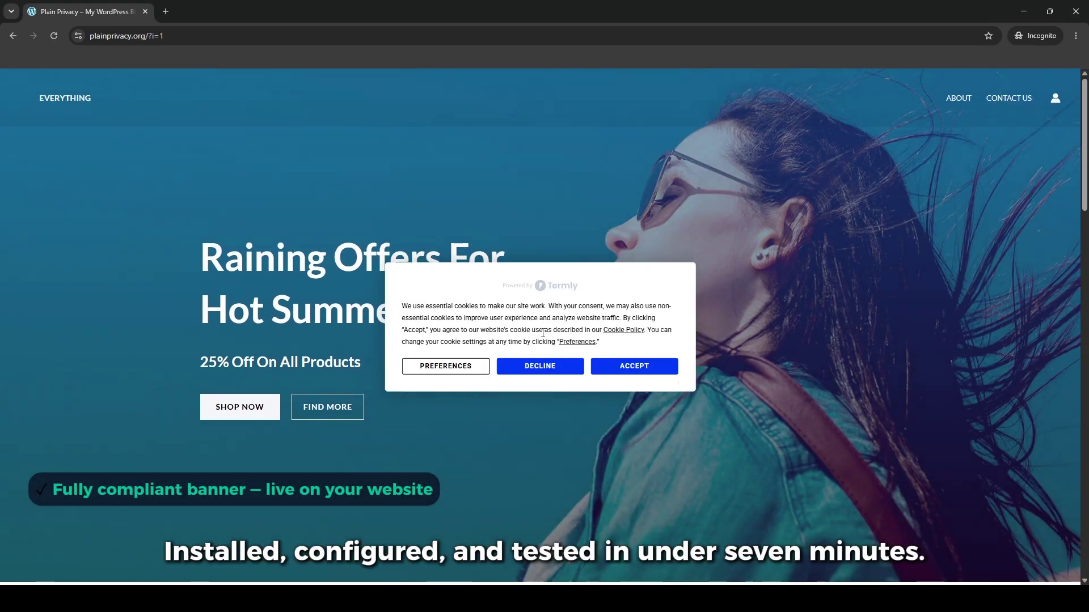